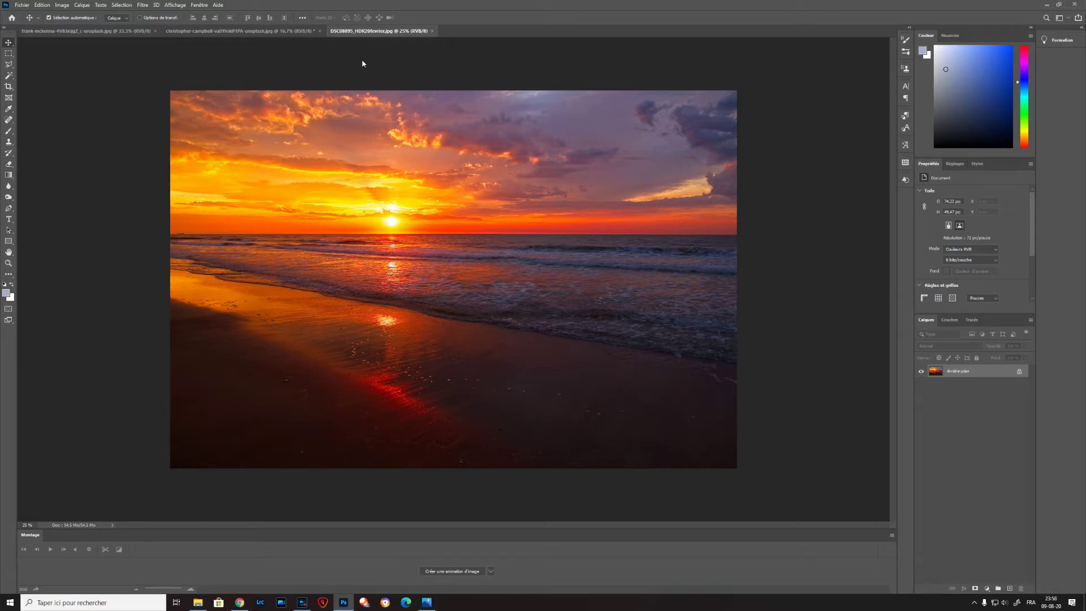
Start a Match Color adjustment on DSC08895_HDR20fevrier.jpg, using the open sunset photo with the birds as the source.
left_click(273, 32)
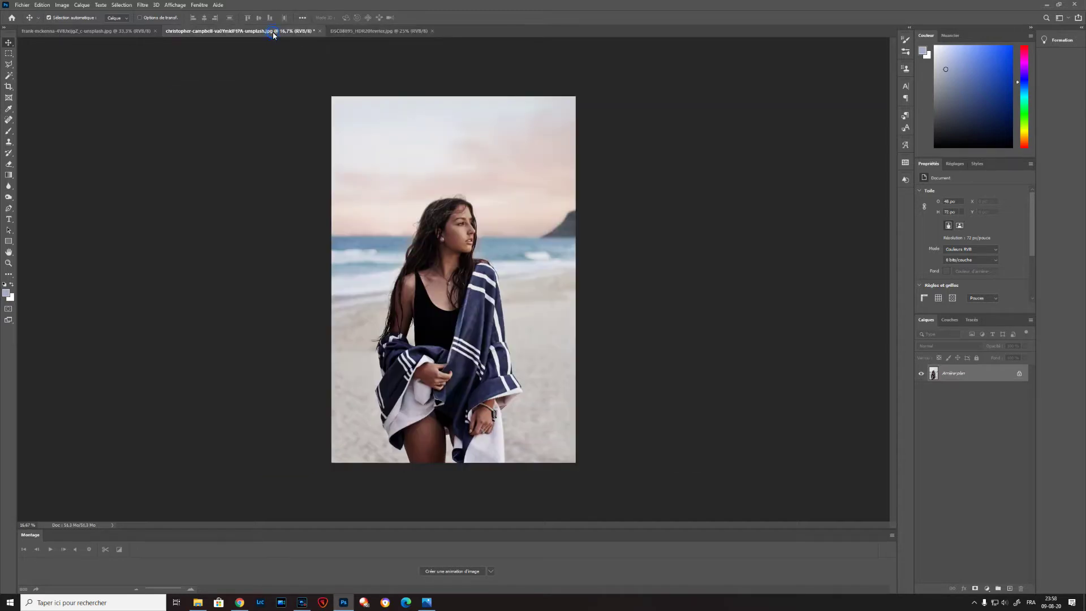
left_click(124, 32)
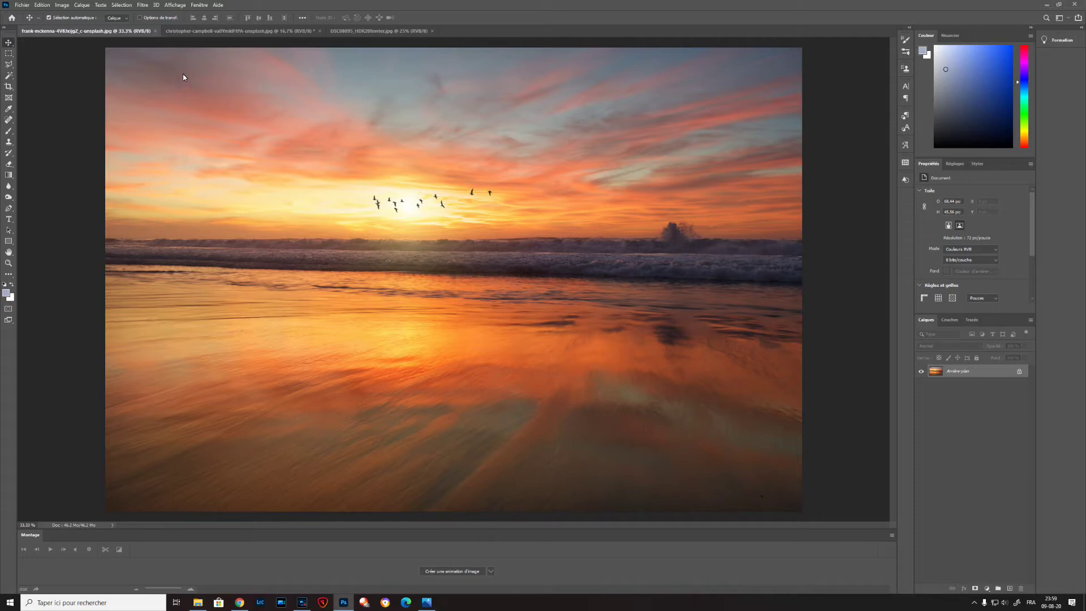
left_click(364, 31)
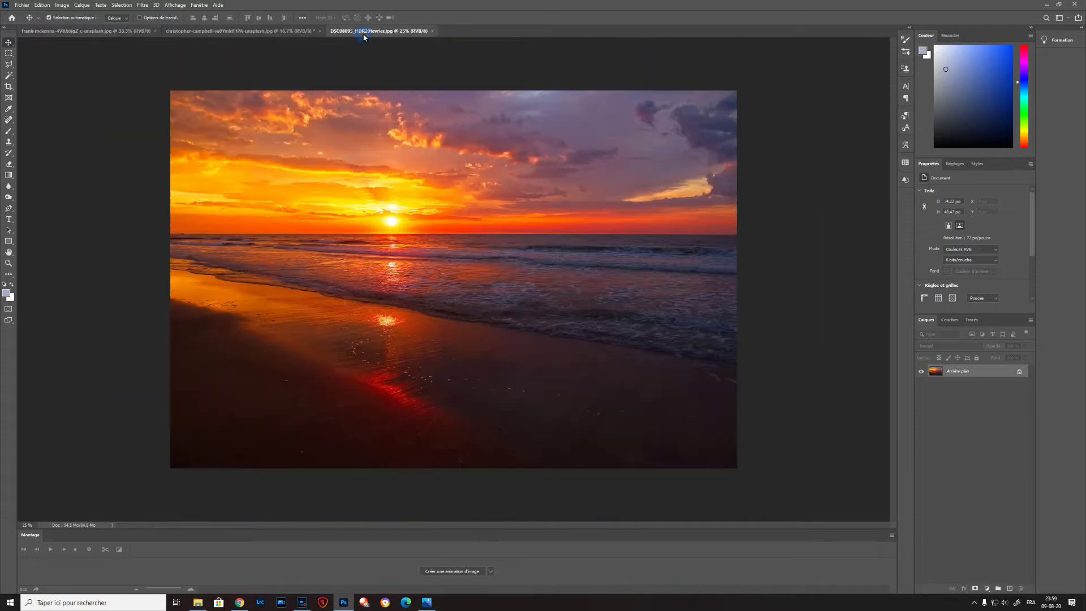
left_click(80, 35)
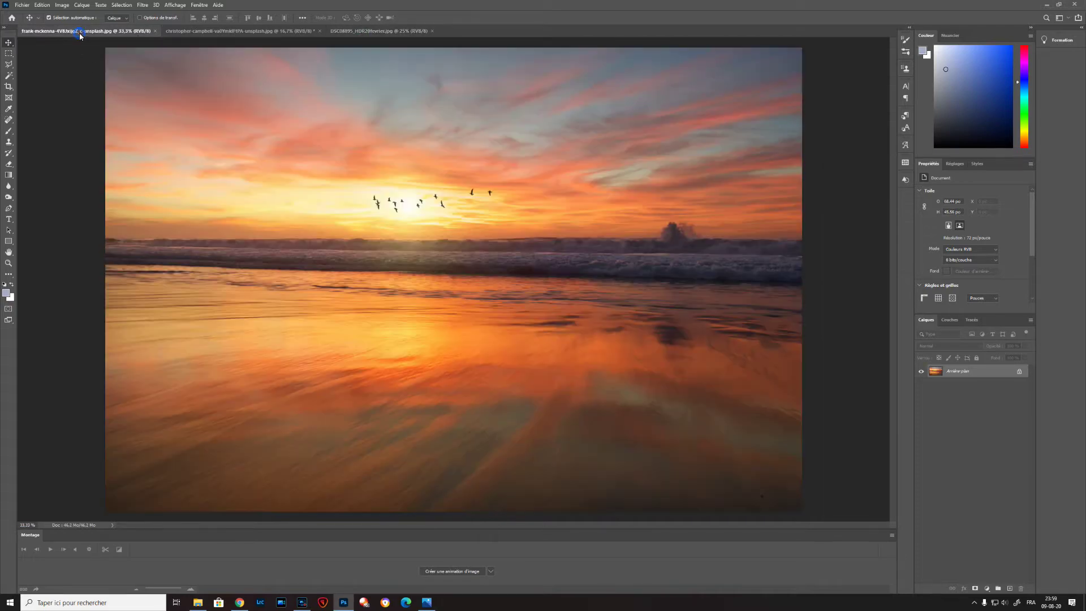
left_click(385, 32)
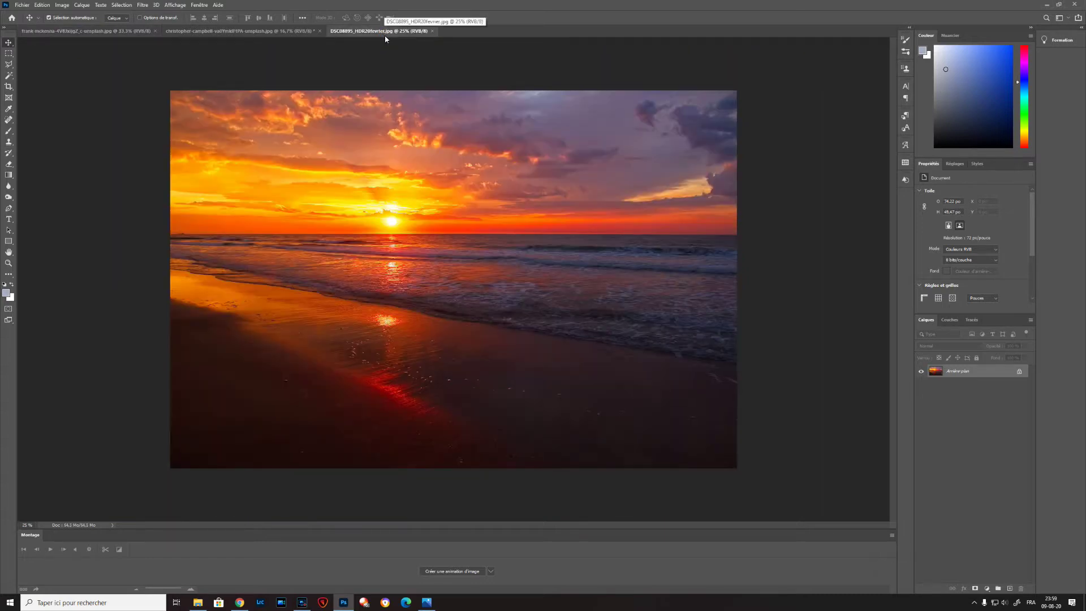
left_click(64, 6)
left_click(73, 27)
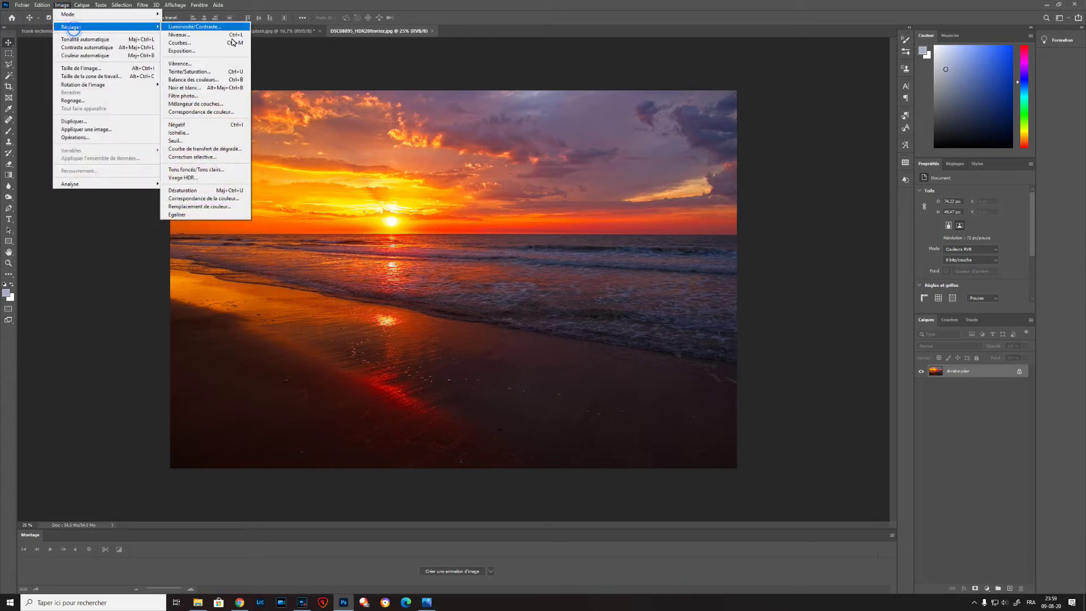
left_click(238, 202)
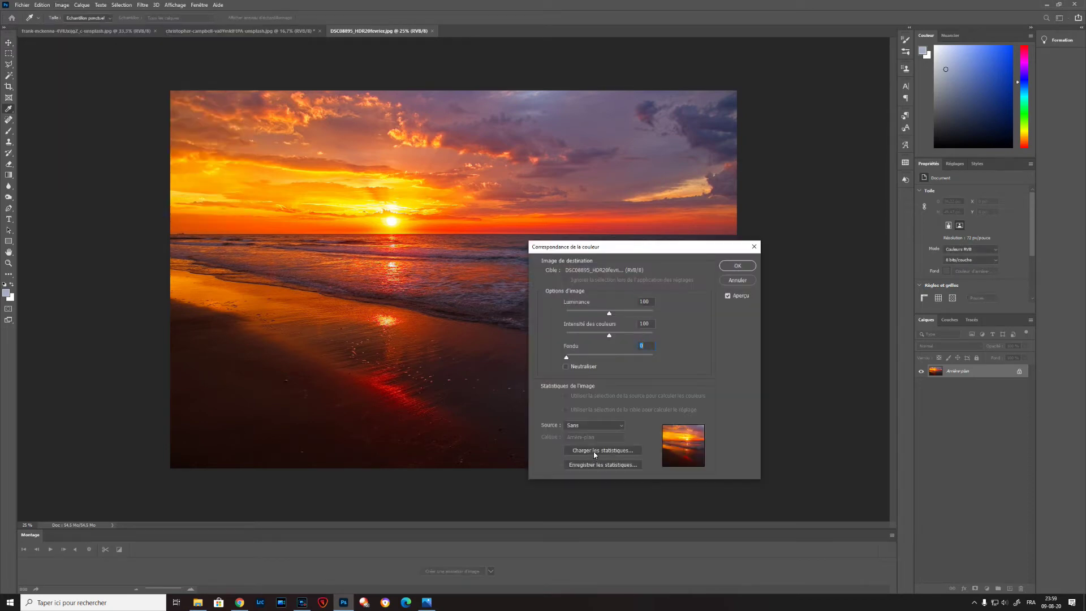
left_click(612, 426)
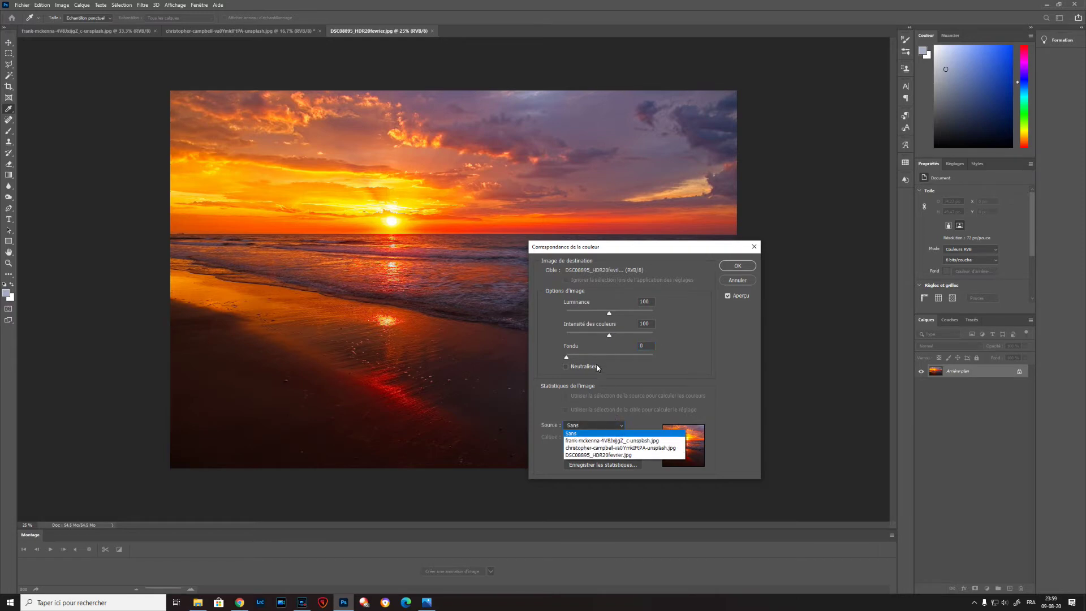
left_click(604, 441)
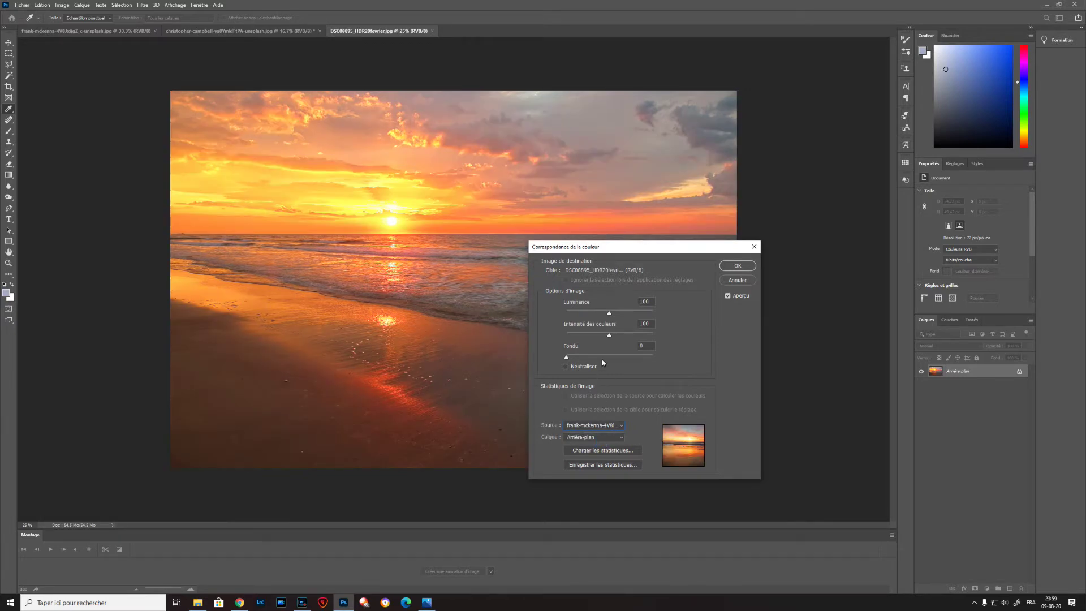
Slightly raise the color match's luminance, fade and color intensity, and apply it to the sunset beach image.
mouse_move(609, 313)
left_mouse_down()
mouse_move(628, 316)
mouse_move(614, 316)
left_mouse_up()
left_click_drag(614, 316, 615, 317)
mouse_move(568, 359)
left_mouse_down()
mouse_move(650, 359)
mouse_move(563, 359)
mouse_move(591, 361)
mouse_move(577, 358)
left_mouse_up()
left_click_drag(578, 359, 577, 359)
mouse_move(610, 338)
left_mouse_down()
mouse_move(590, 344)
mouse_move(612, 339)
left_mouse_up()
left_click(735, 266)
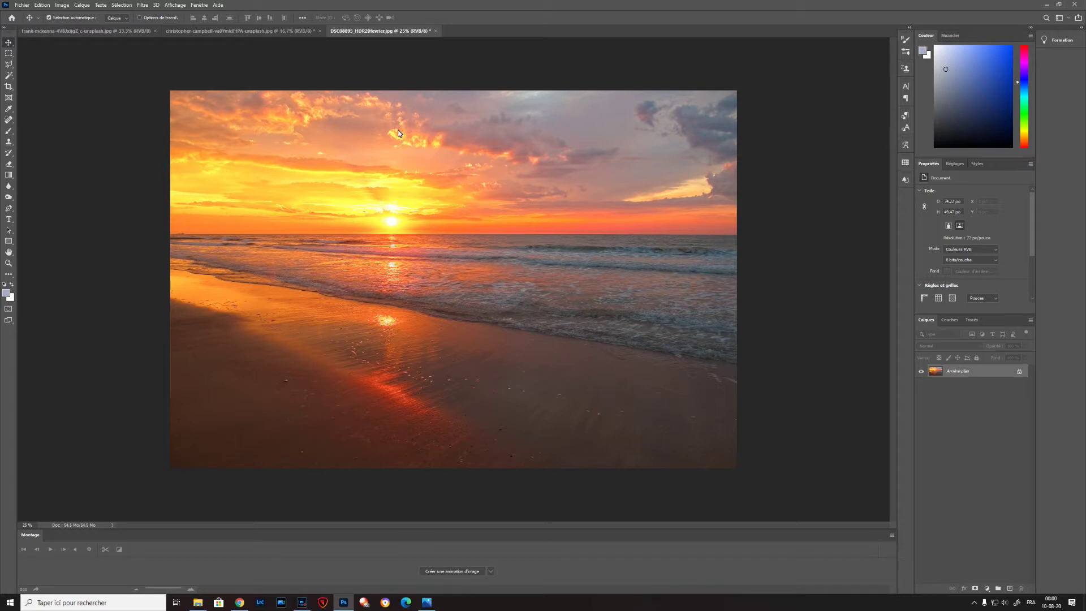
Apply Match Color to the woman's beach portrait with the birds sunset photo as source and luminance at about 134.
left_click(246, 31)
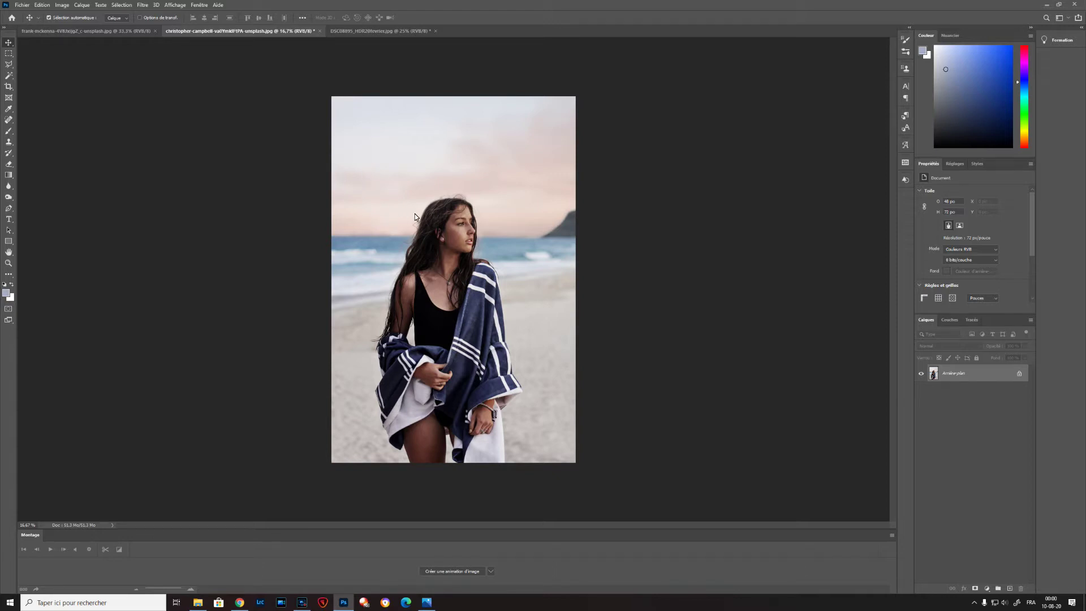
left_click(364, 33)
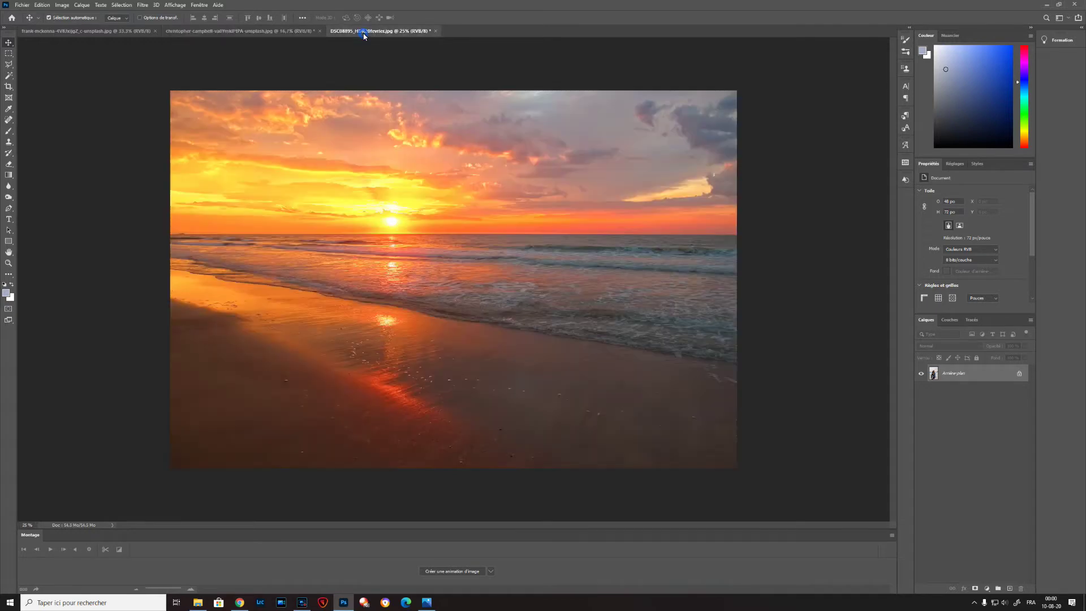
left_click(267, 33)
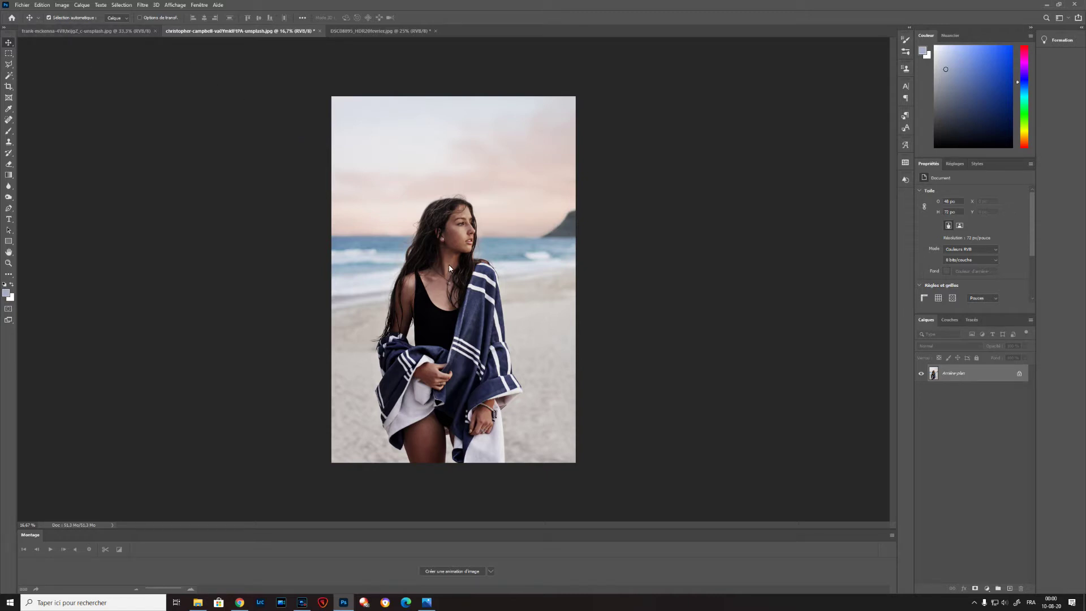
left_click(48, 18)
left_click(65, 8)
mouse_move(113, 27)
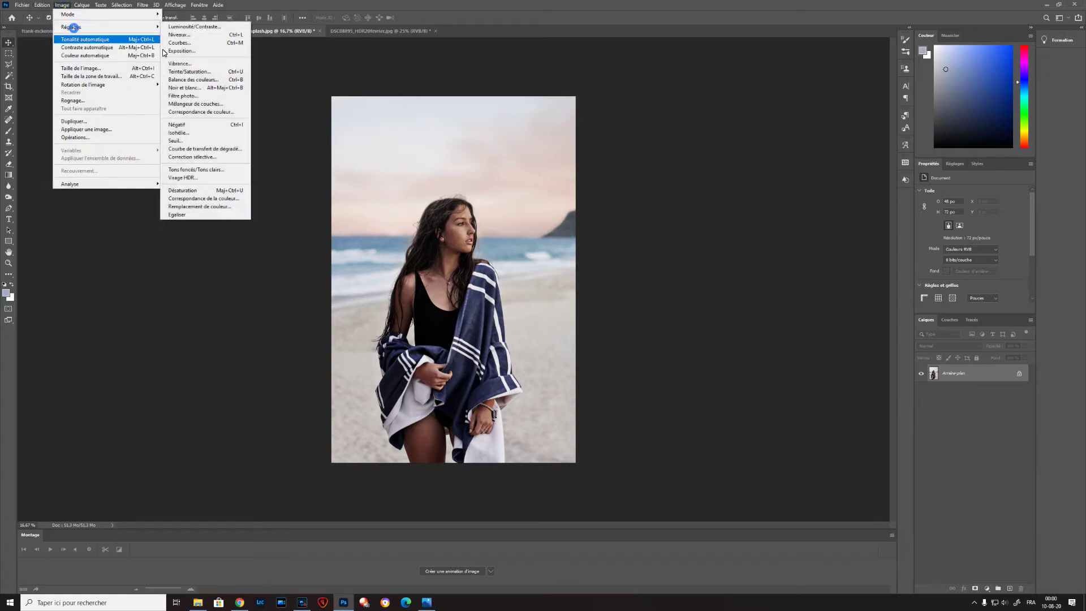
left_click(202, 198)
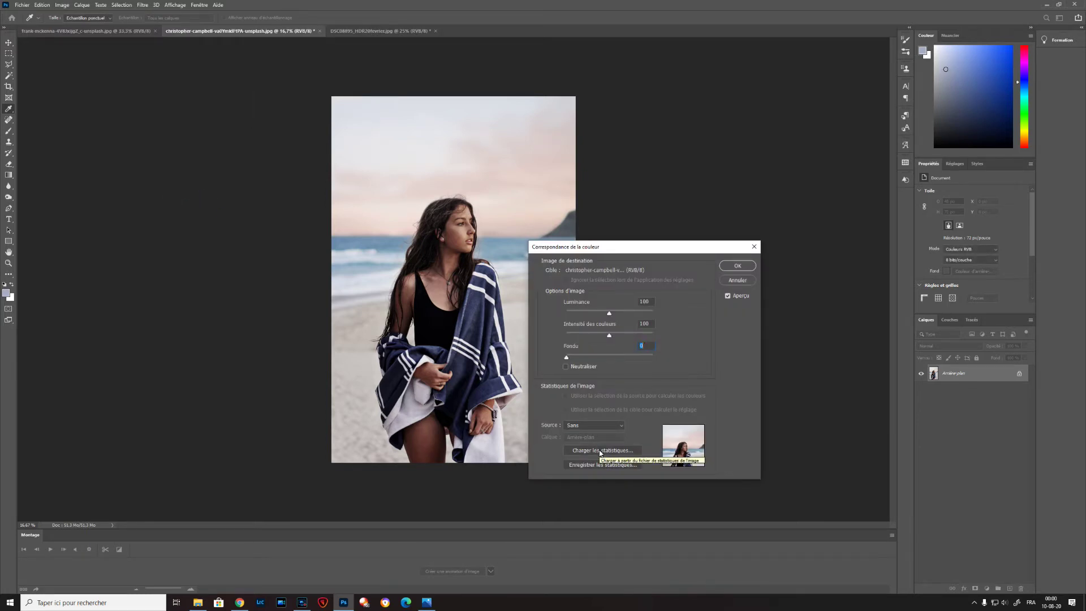
left_click(593, 425)
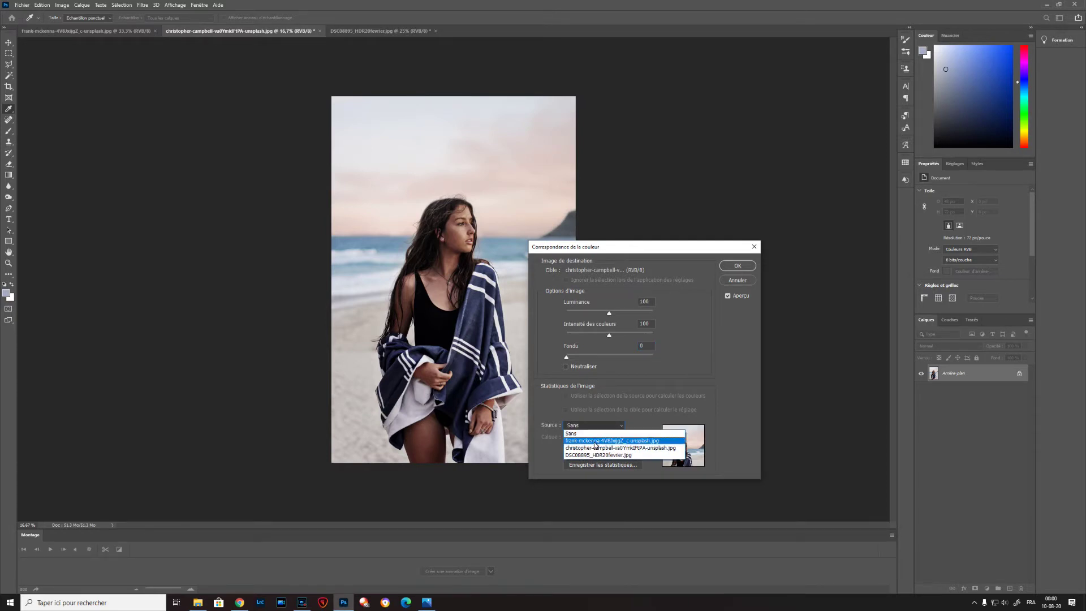
left_click(594, 442)
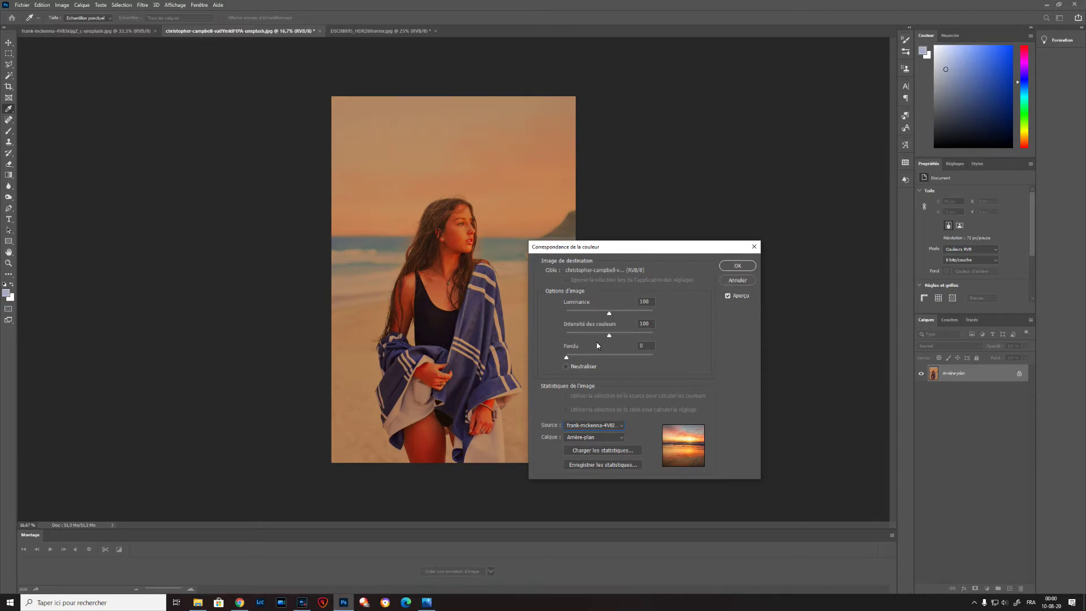
left_click_drag(611, 317, 617, 318)
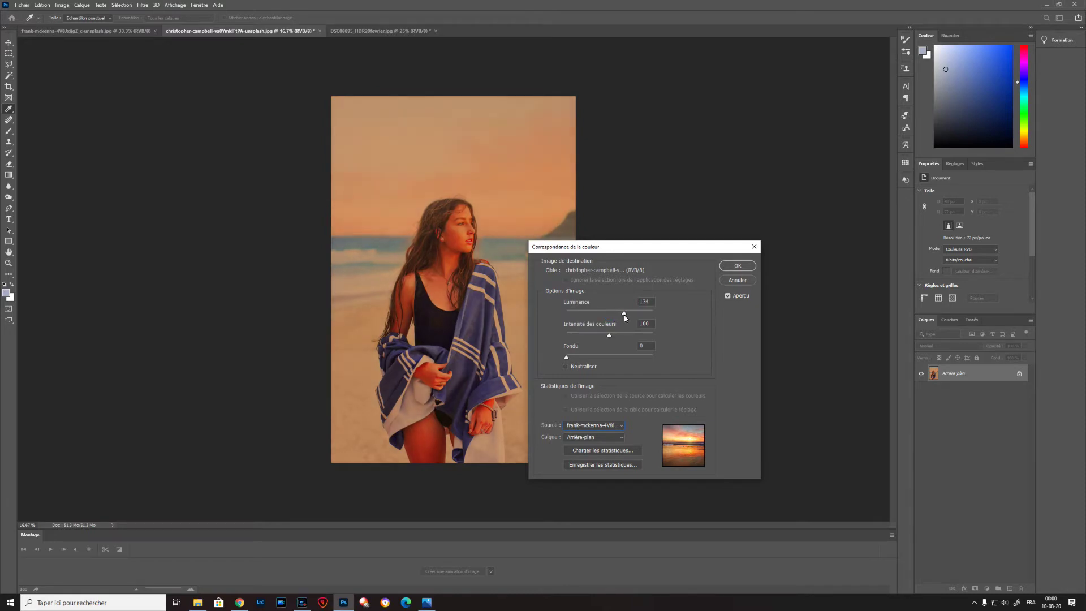
left_click(746, 268)
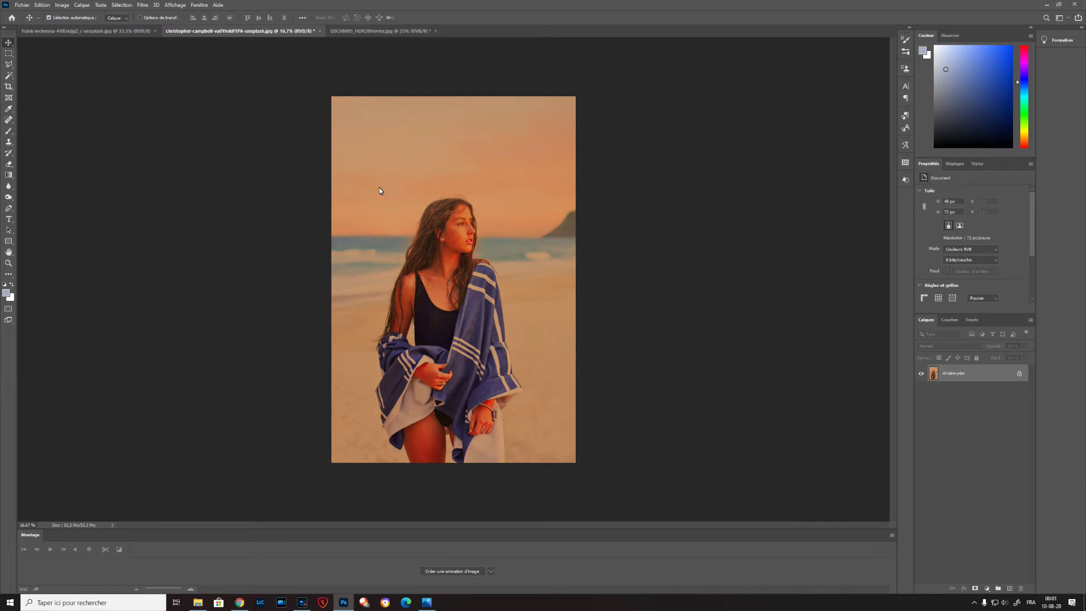
Copy the portrait into DSC08895_HDR20fevrier.jpg as a layer, scale it to 77%, and place it over the left part of the beach.
left_click(370, 31)
left_click_drag(320, 250, 321, 250)
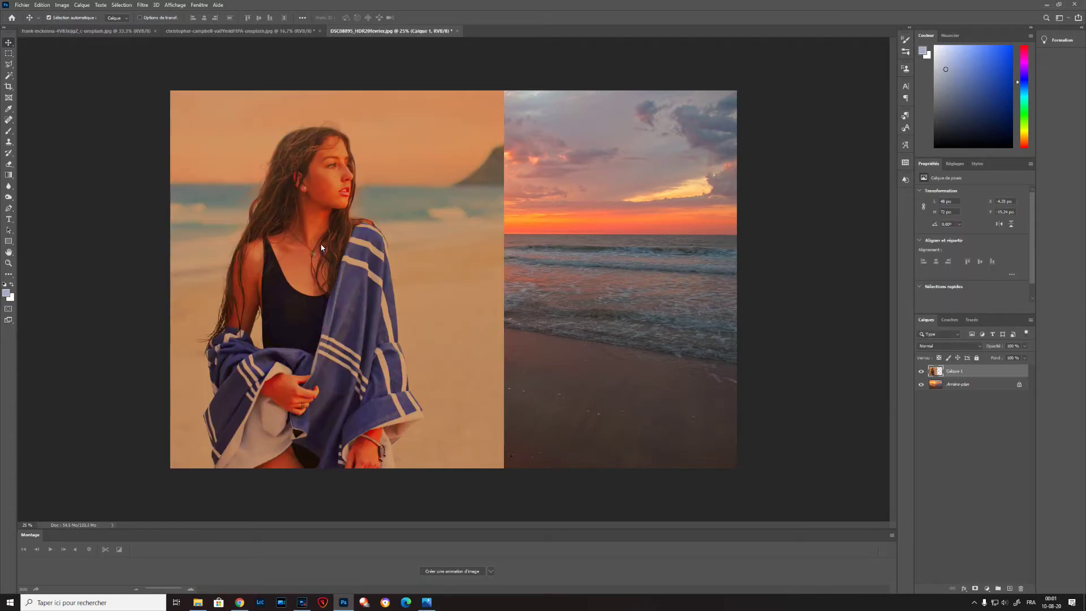
key("ctrl+t")
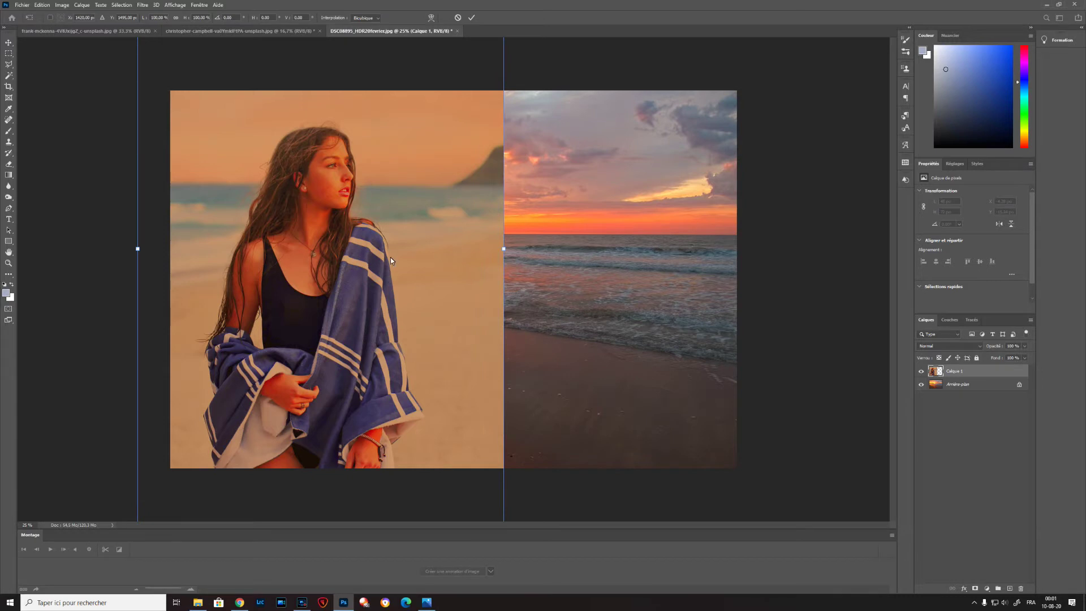
key("ctrl+minus")
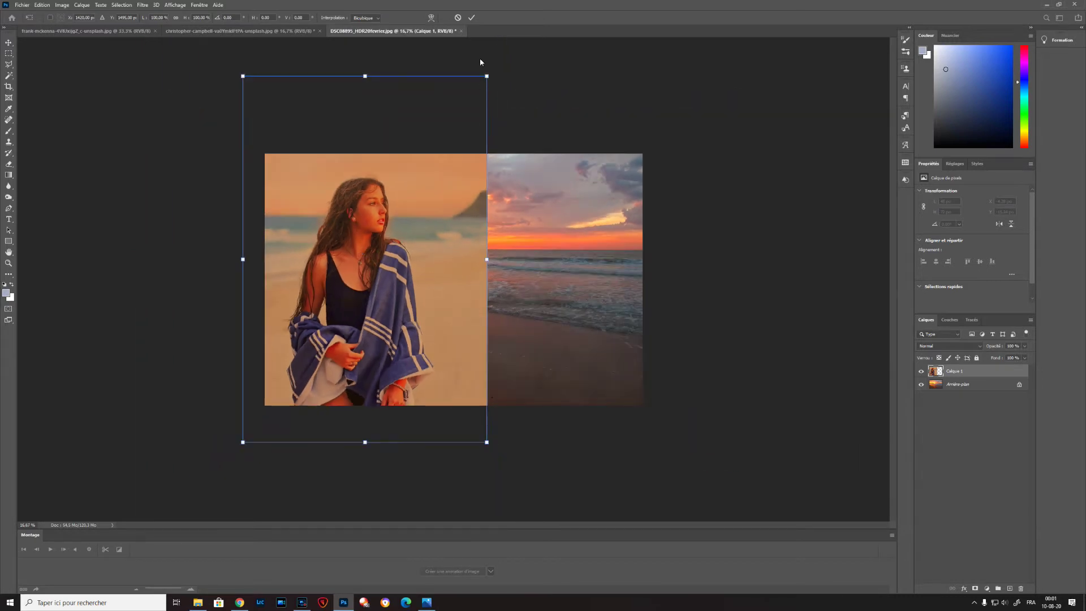
left_click_drag(489, 77, 426, 150)
left_click_drag(341, 316, 357, 297)
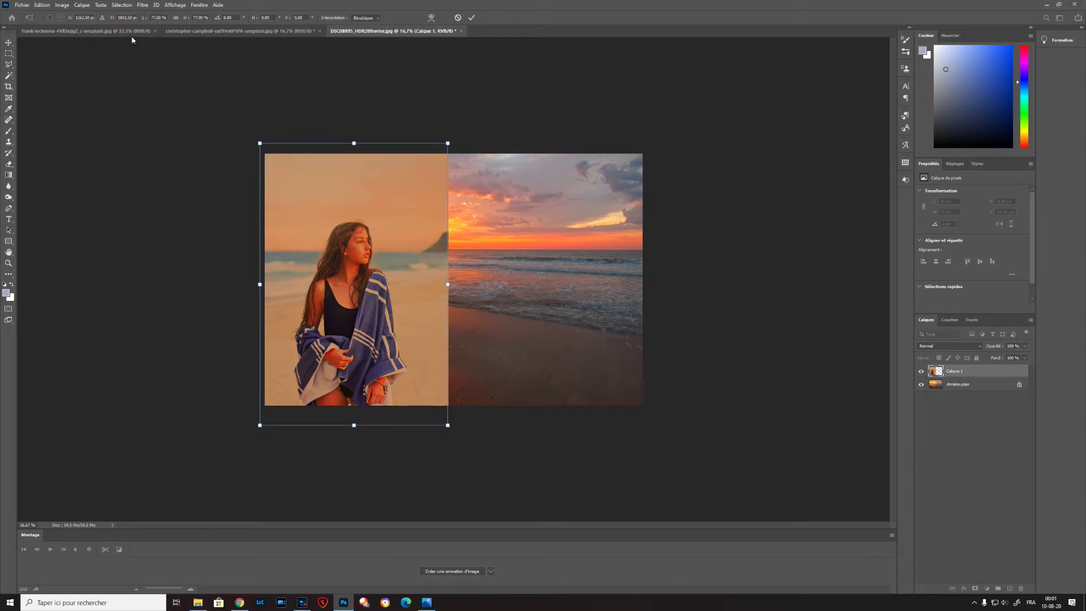
left_click(128, 7)
left_click(130, 105)
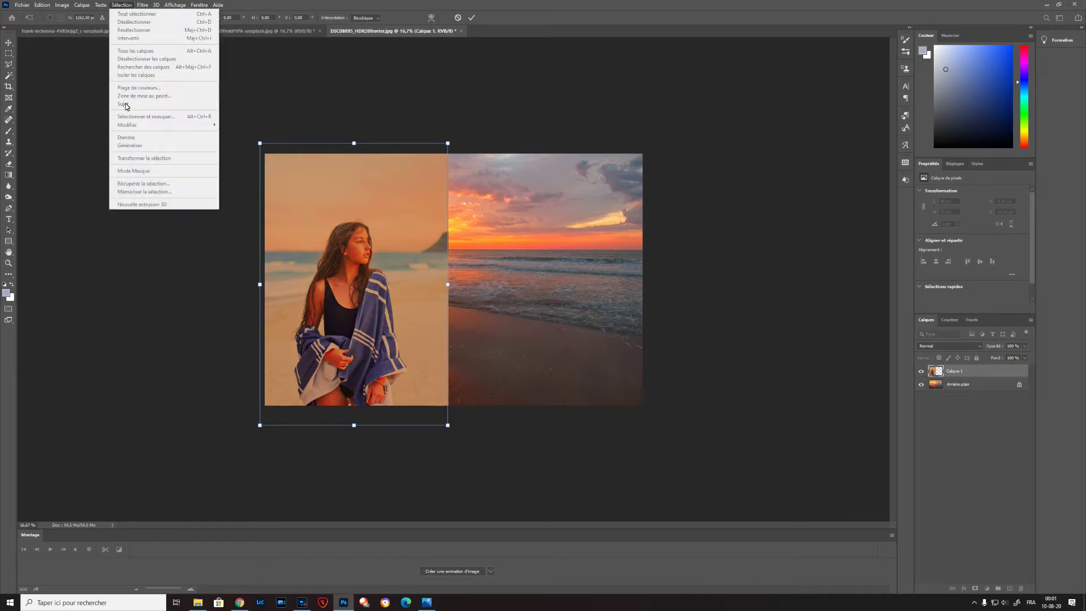
left_click(474, 18)
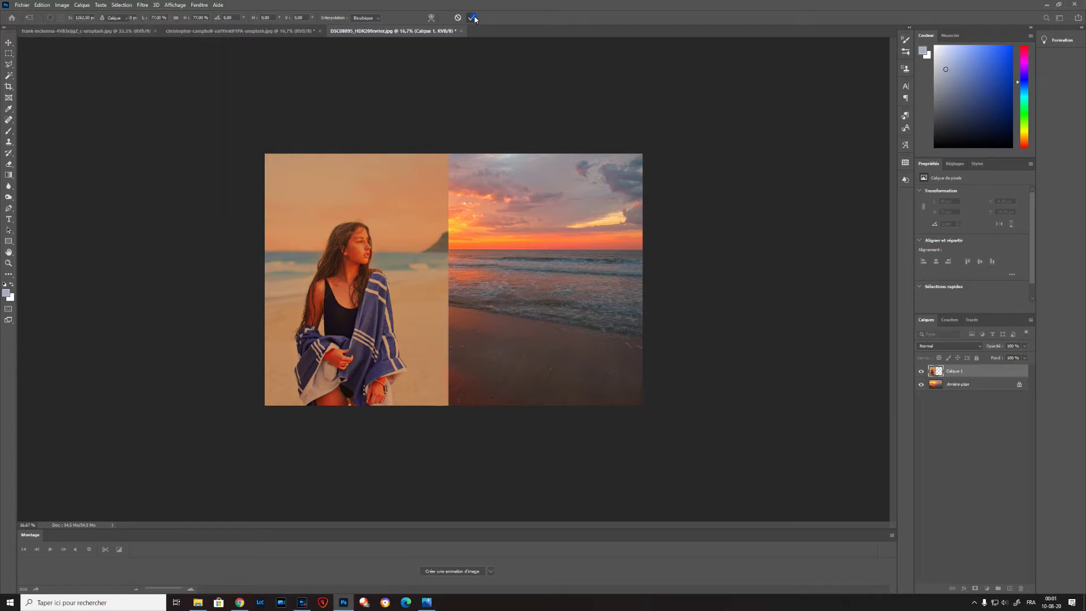
Select the woman on the portrait layer with Select Subject and open the selection in Select and Mask.
left_click(121, 5)
left_click(138, 105)
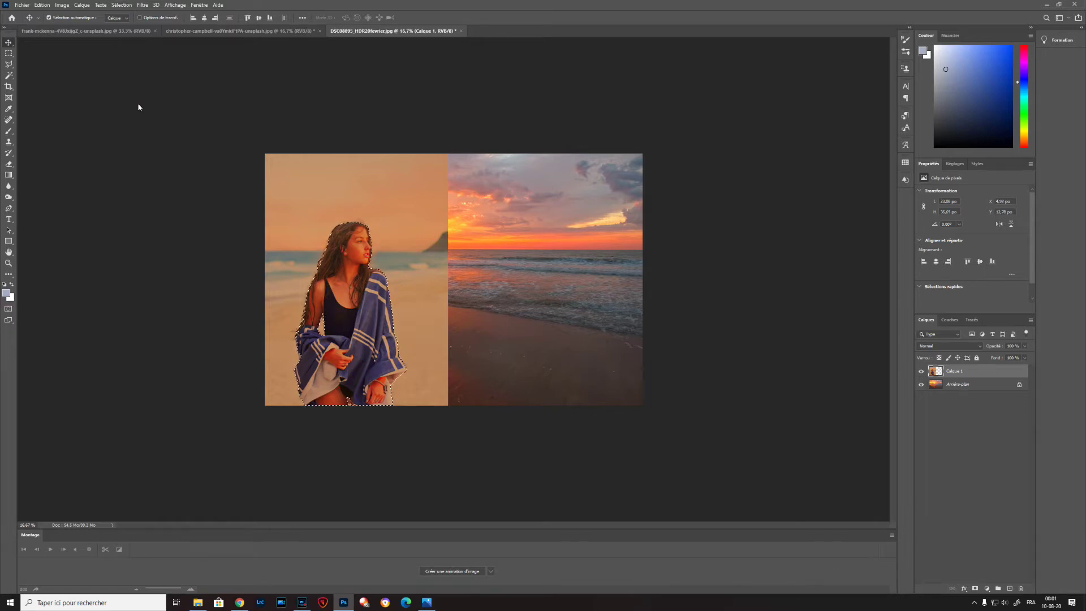
left_click(128, 8)
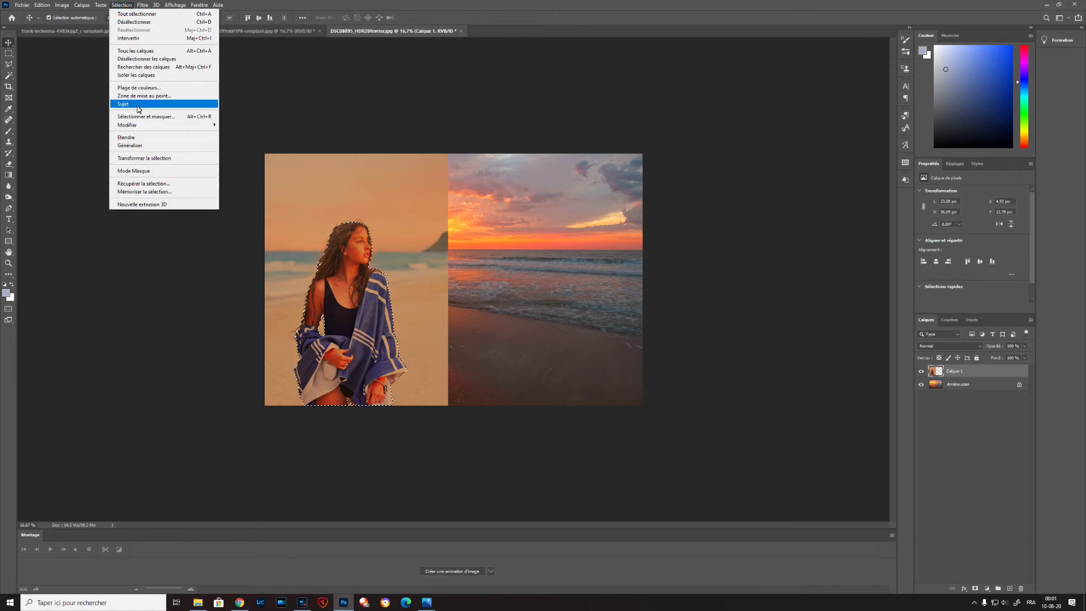
left_click(138, 119)
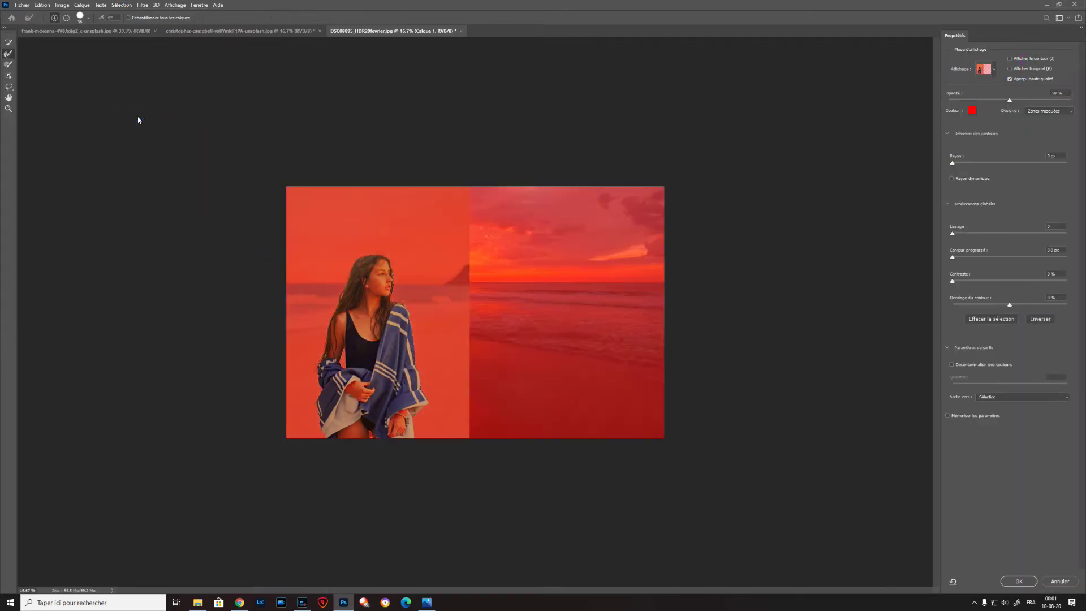
Correct the selection mask around the woman's chin and jawline with the Brush tool.
key("ctrl+plus")
key("ctrl+plus")
key("ctrl+plus")
key("ctrl+plus")
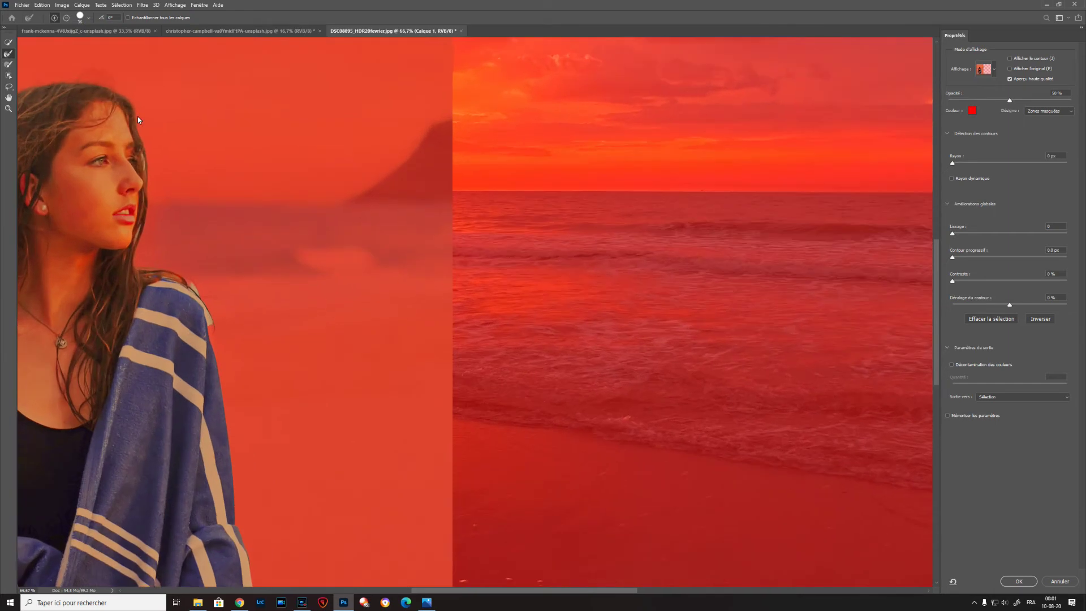
left_click_drag(151, 129, 353, 211)
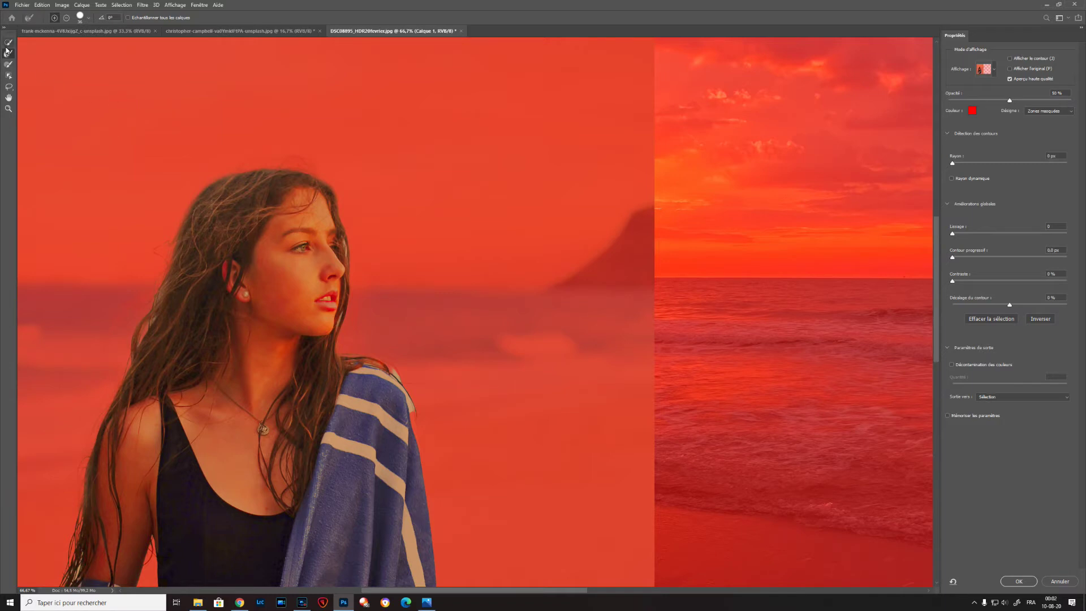
left_click(9, 65)
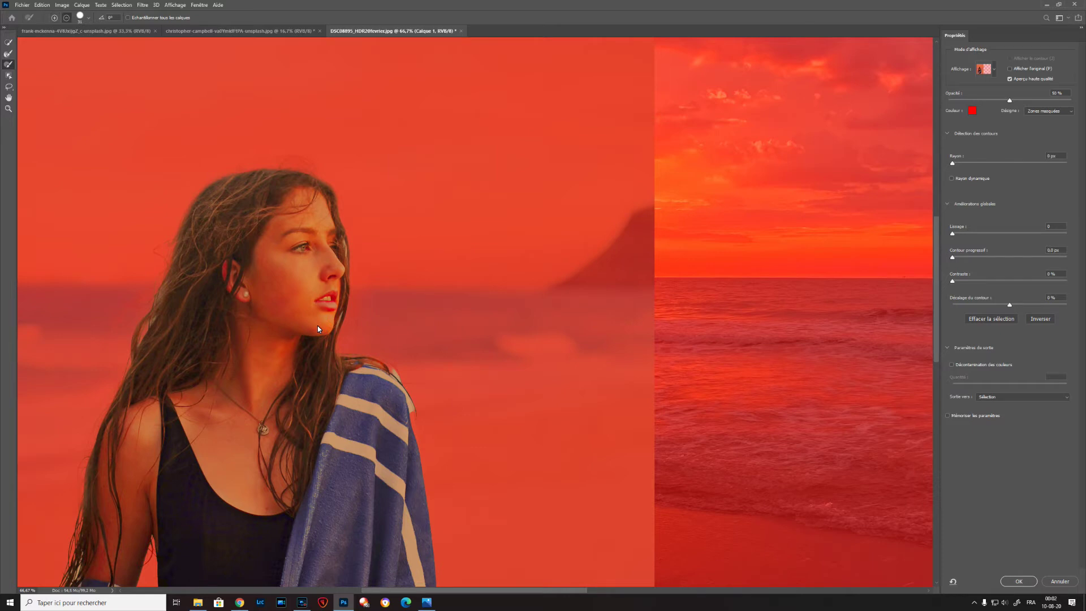
left_click_drag(317, 325, 286, 318)
Refine the mask along the loose hair strands beside her arm with the Refine Edge Brush.
left_click(9, 54)
left_click_drag(73, 540, 84, 434)
scroll(94, 426, "down", 3)
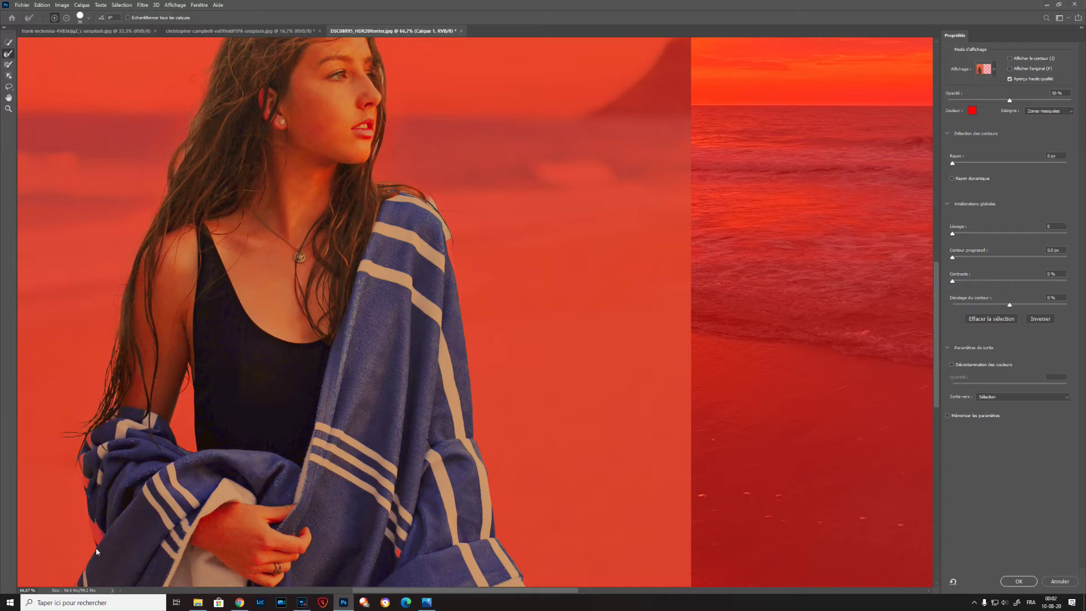
Touch up the mask at the towel's outer edge below her arm with the Brush tool, and preview the selection on black (Sur noir).
left_click(9, 64)
mouse_move(104, 546)
left_mouse_down()
mouse_move(100, 539)
mouse_move(94, 520)
mouse_move(100, 549)
left_mouse_up()
left_click(9, 53)
key("b")
left_click_drag(291, 522, 274, 337)
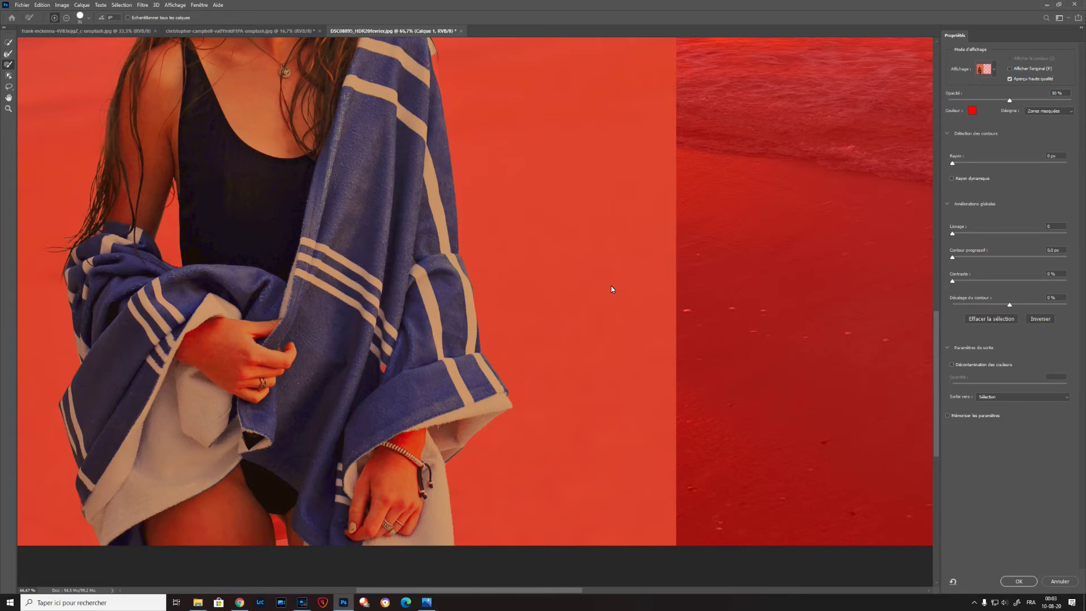
left_click(994, 71)
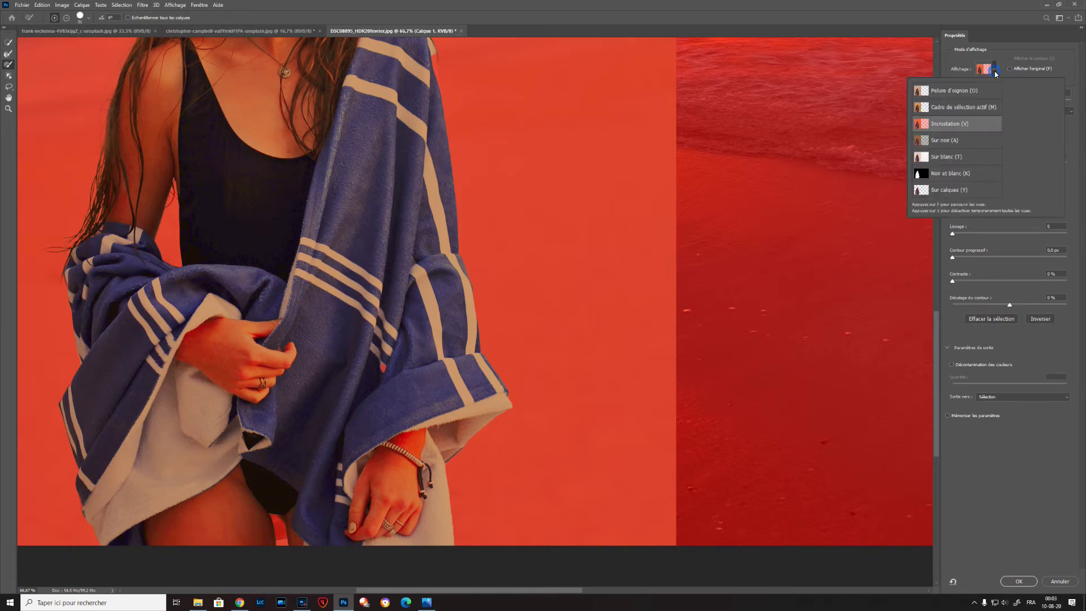
left_click(944, 141)
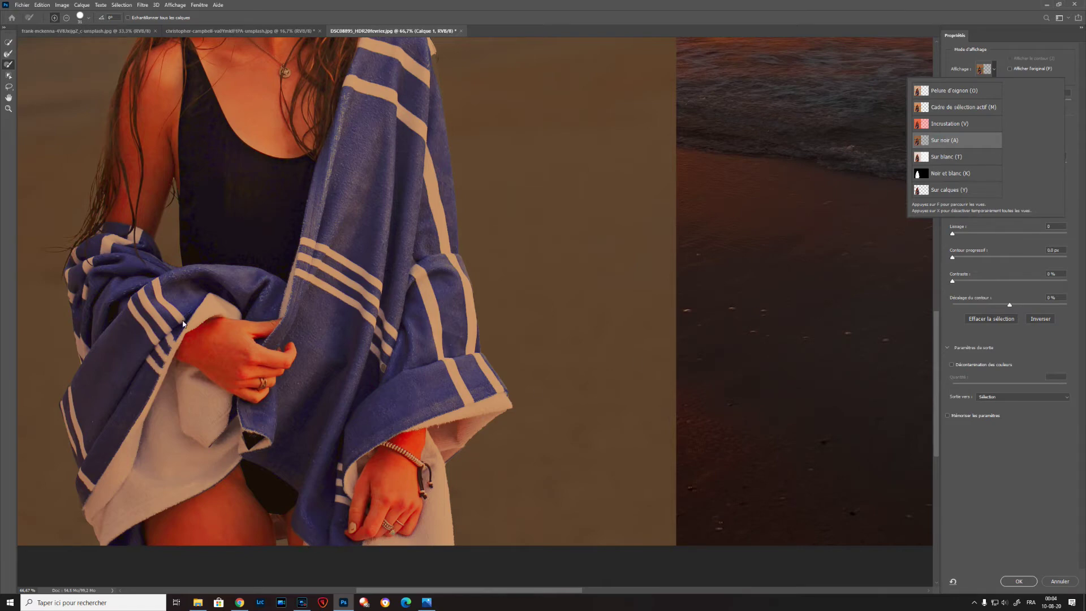
Refine the mask along the stray hairs and towel edge at her towel-covered shoulder with the Refine Edge Brush.
left_click_drag(257, 249, 274, 500)
key("r")
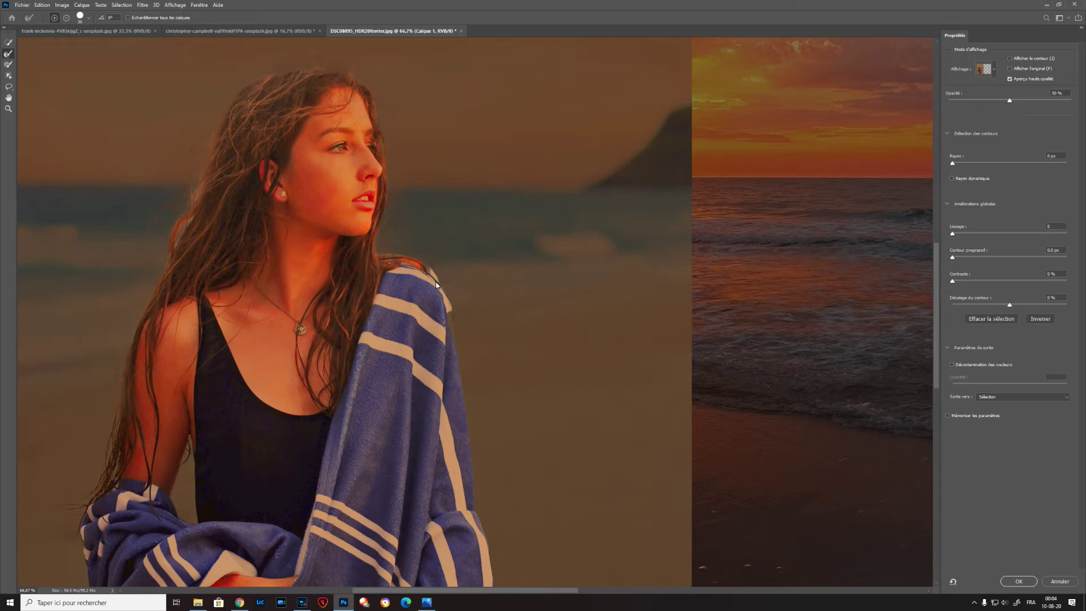
left_click_drag(426, 267, 435, 276)
left_click(8, 64)
left_click_drag(451, 298, 453, 304)
left_click_drag(431, 268, 422, 261)
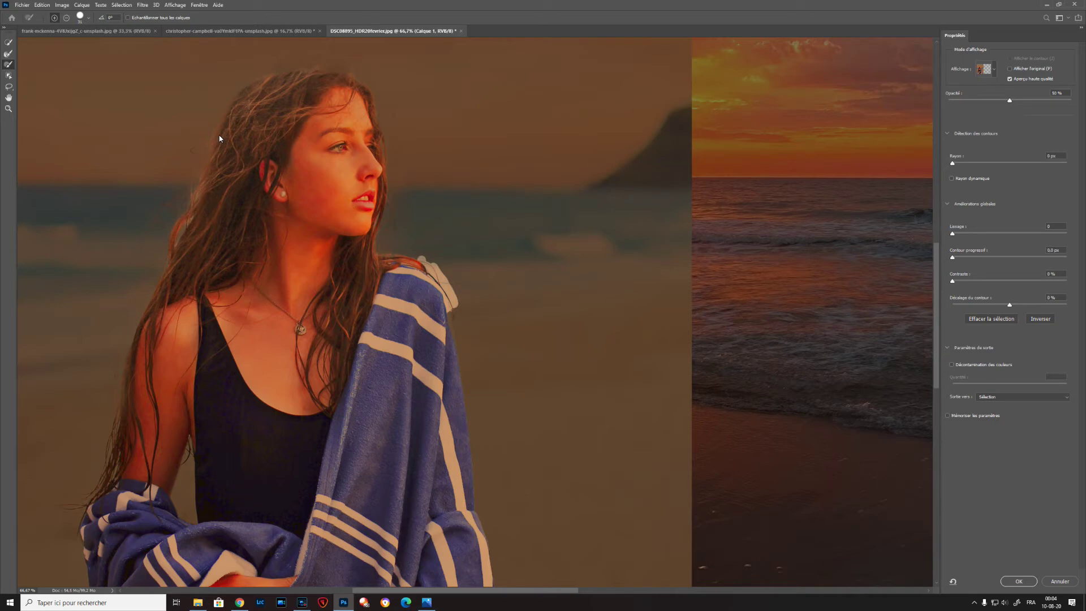
Clean the leftover background beside her towel-covered shoulder with the Brush tool and refine that edge again with the Refine Edge Brush.
left_click(8, 53)
left_click_drag(453, 291, 459, 320)
mouse_move(426, 260)
left_mouse_down()
mouse_move(437, 267)
mouse_move(416, 255)
mouse_move(452, 287)
left_mouse_up()
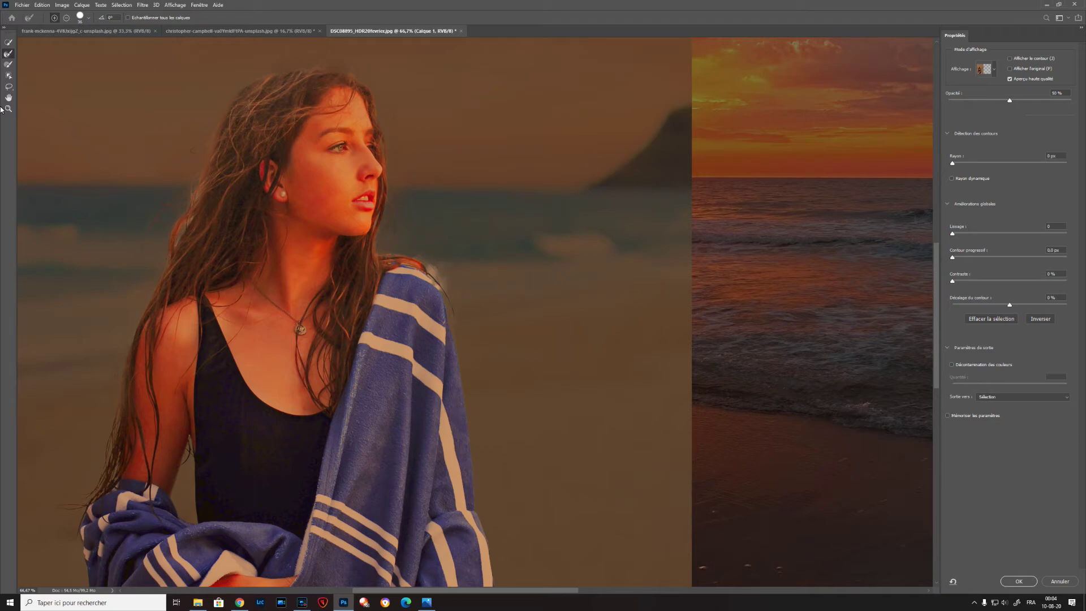
left_click(9, 64)
left_click_drag(441, 262, 458, 281)
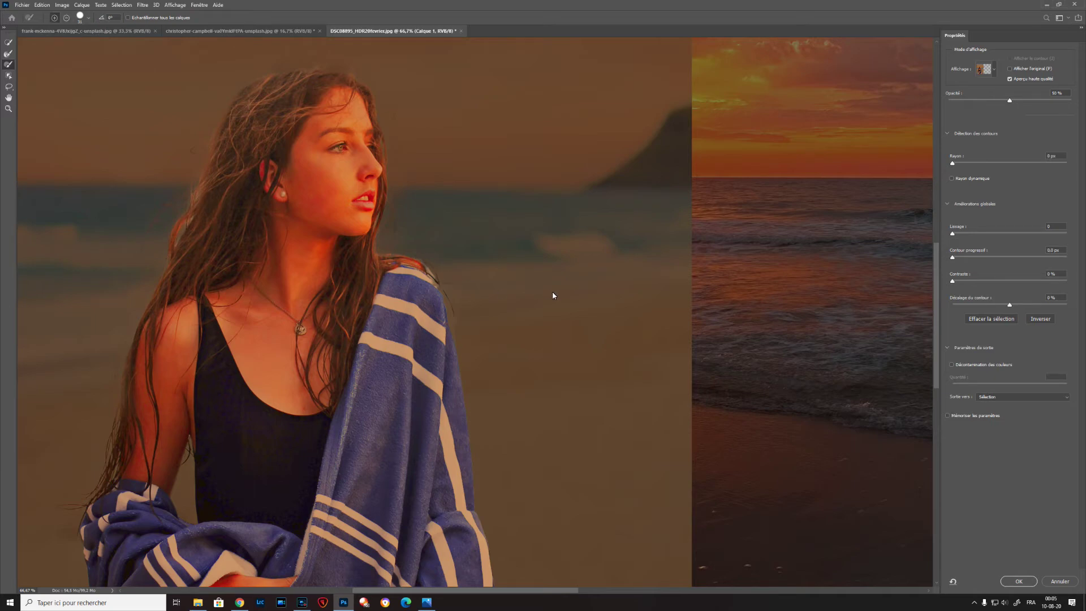
Touch up the towel's edge on top of her shoulder with a smaller Refine Edge Brush.
right_click(434, 275, "alt")
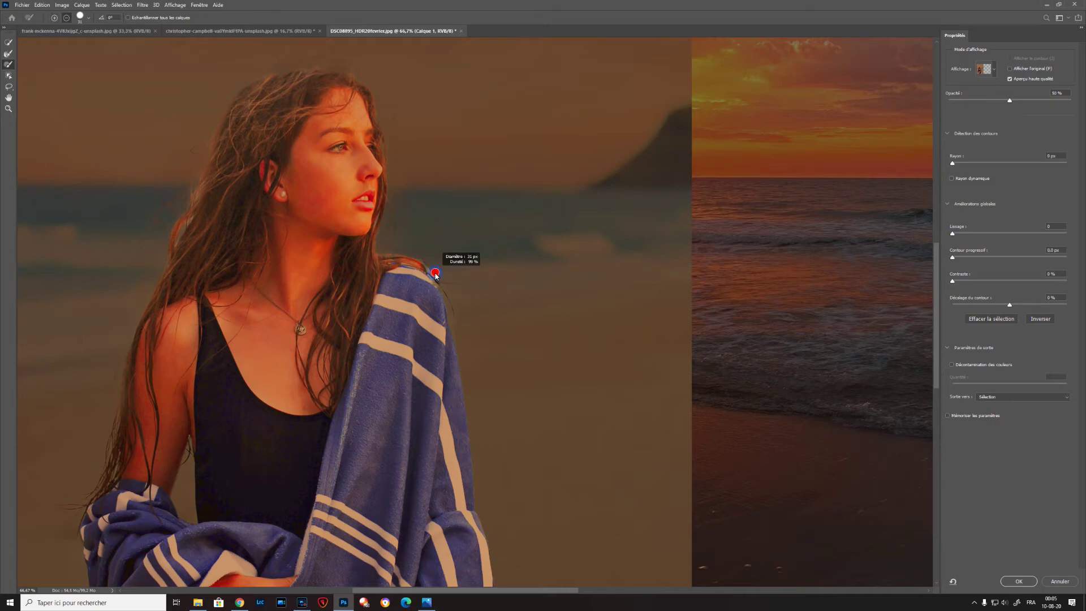
left_click_drag(434, 276, 430, 274)
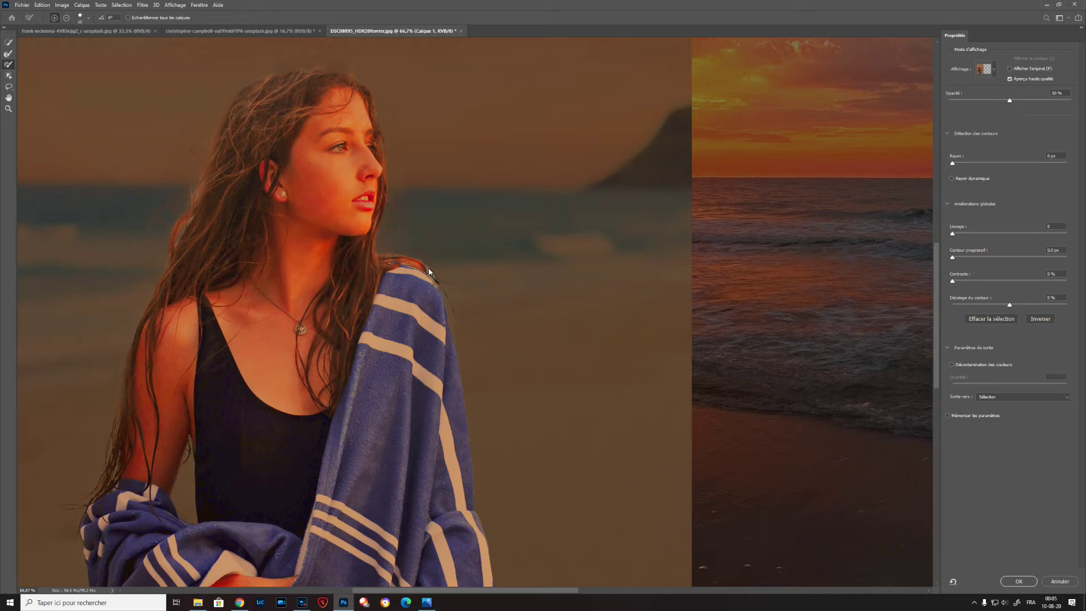
key("alt")
left_click(9, 53)
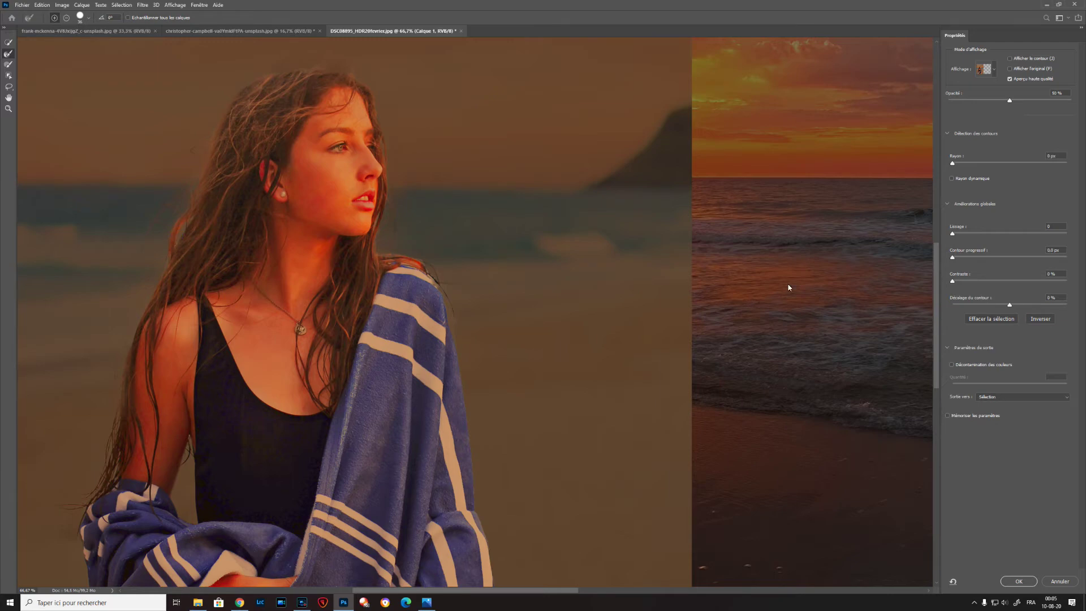
Output the selection as a new layer with layer mask (Nouveau calque avec masque de fusion) and nudge the woman slightly downward.
left_click(1022, 397)
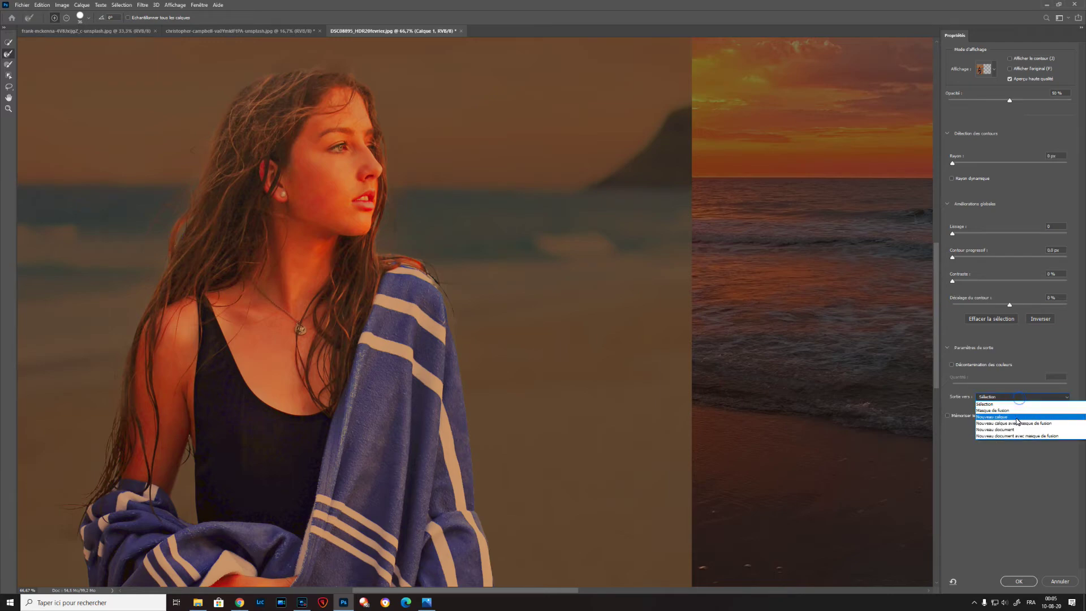
left_click(1016, 423)
left_click(1018, 581)
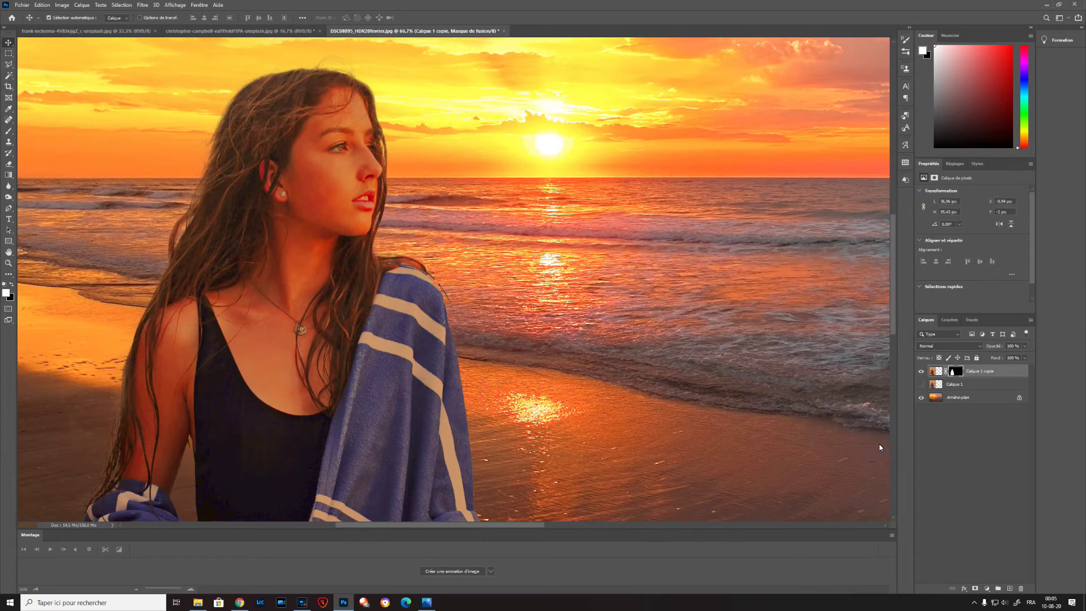
scroll(880, 448, "down", 3)
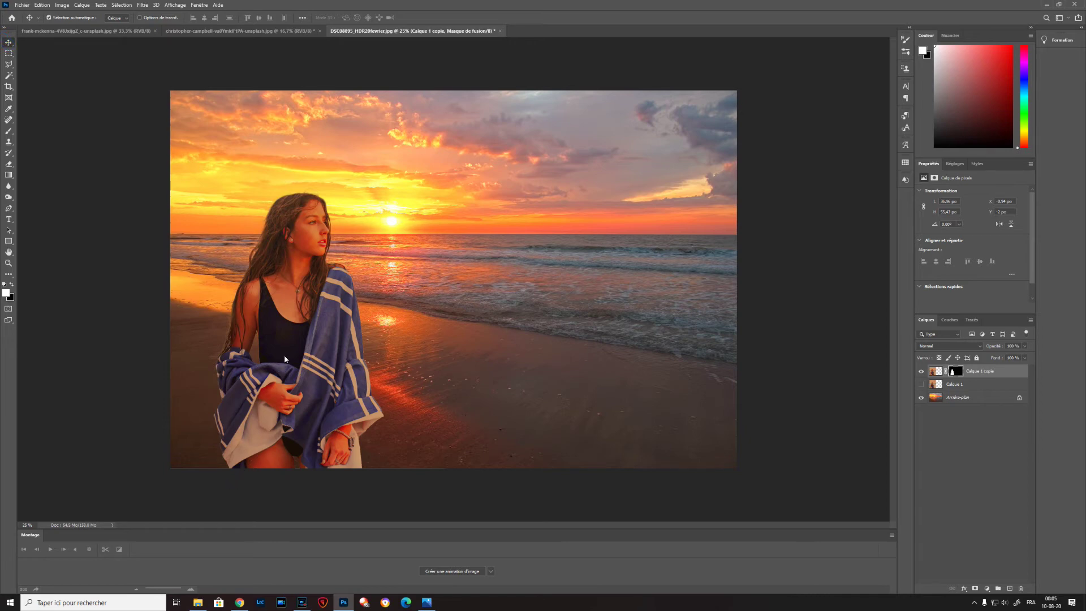
left_click_drag(284, 357, 283, 358)
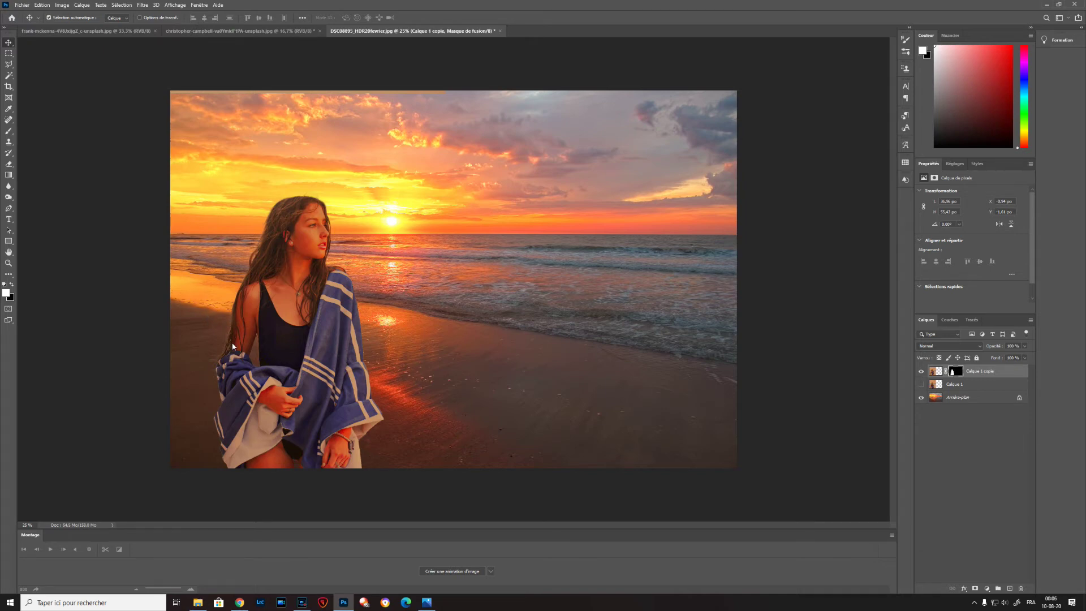
Reopen the cutout's layer mask in Select and Mask and refine it along the hair beside her arm.
key("ctrl+plus")
key("ctrl+plus")
key("ctrl+plus")
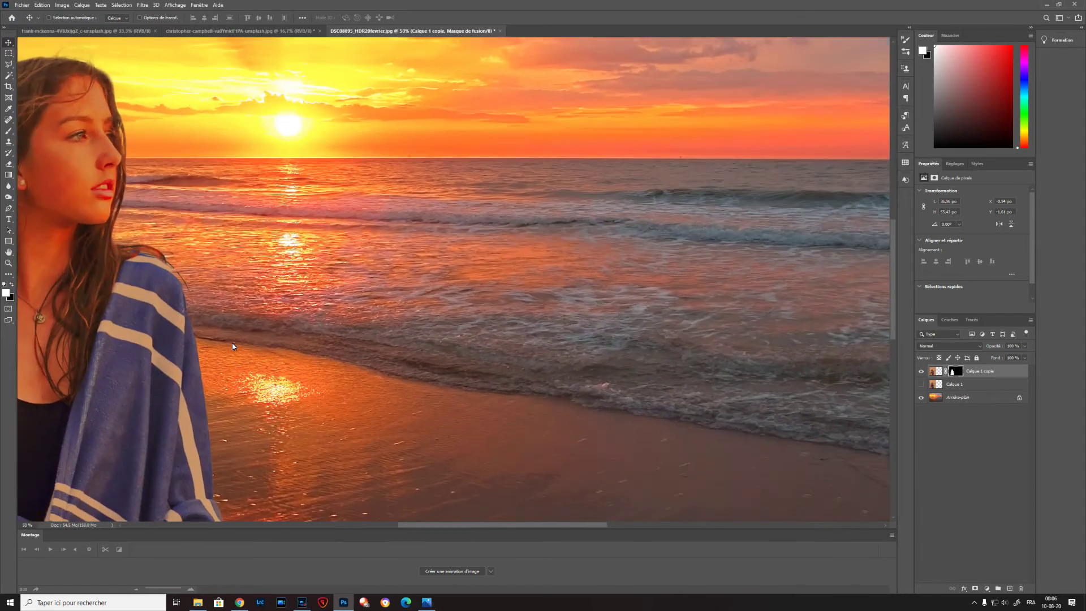
mouse_move(171, 349)
left_mouse_down()
mouse_move(550, 321)
mouse_move(631, 296)
left_mouse_up()
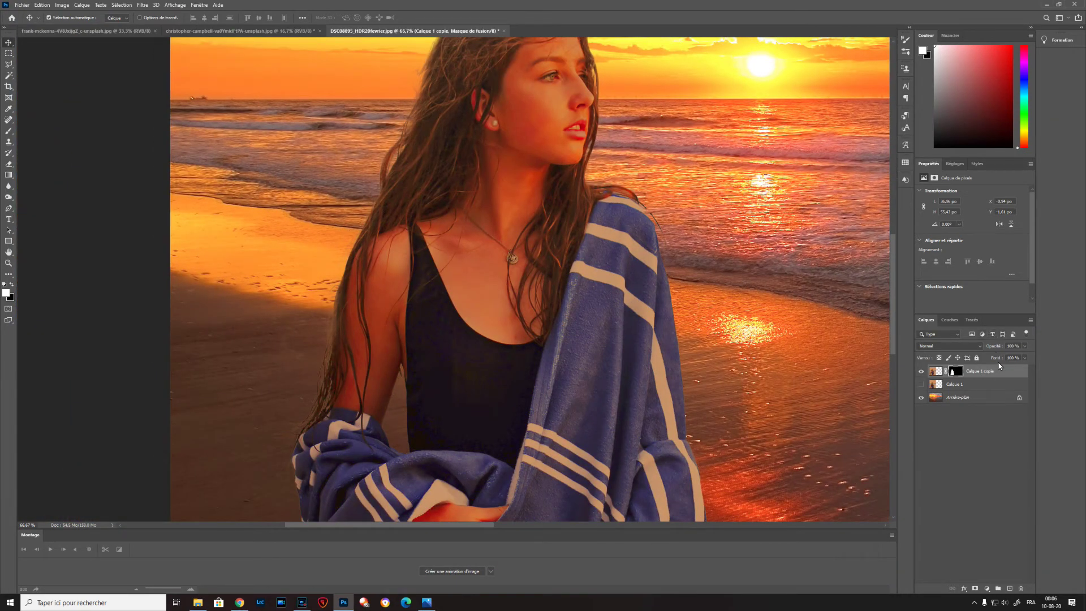
left_click(959, 374)
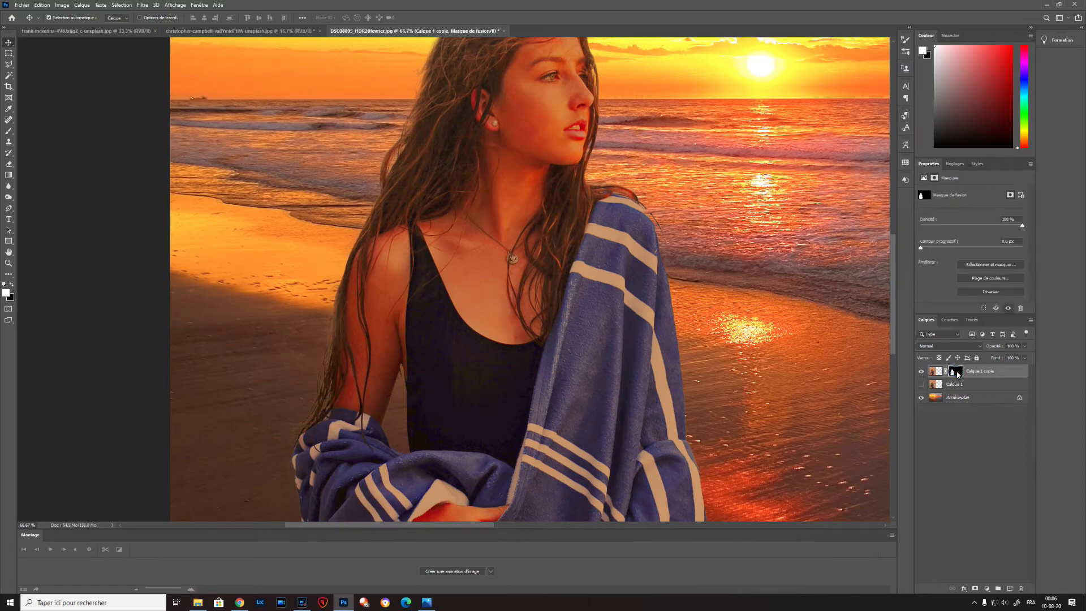
left_click(990, 264)
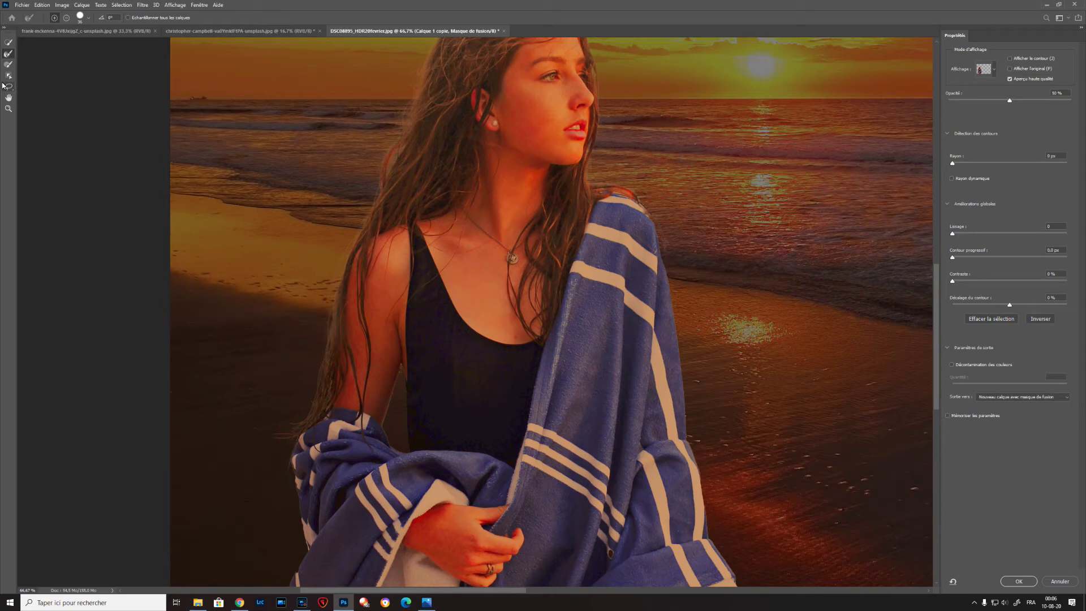
left_click_drag(333, 330, 320, 401)
Apply color decontamination, an inward edge shift and a larger edge-detection radius, outputting the result as a new masked layer.
left_click(953, 365)
left_click(953, 365)
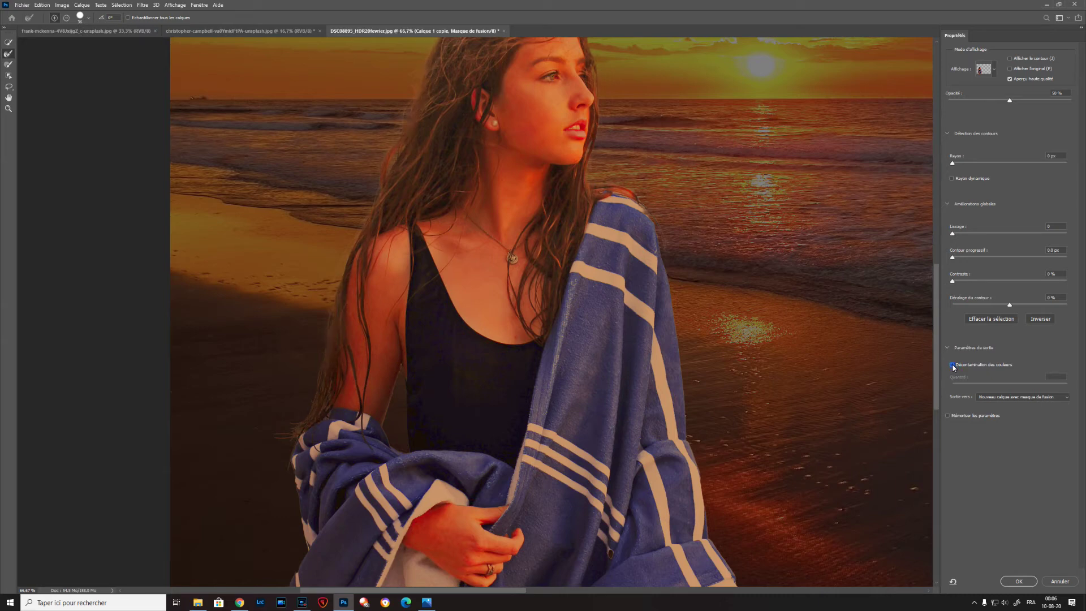
left_click(952, 366)
left_click_drag(1010, 306, 997, 307)
left_click_drag(955, 166, 981, 165)
left_click(1017, 581)
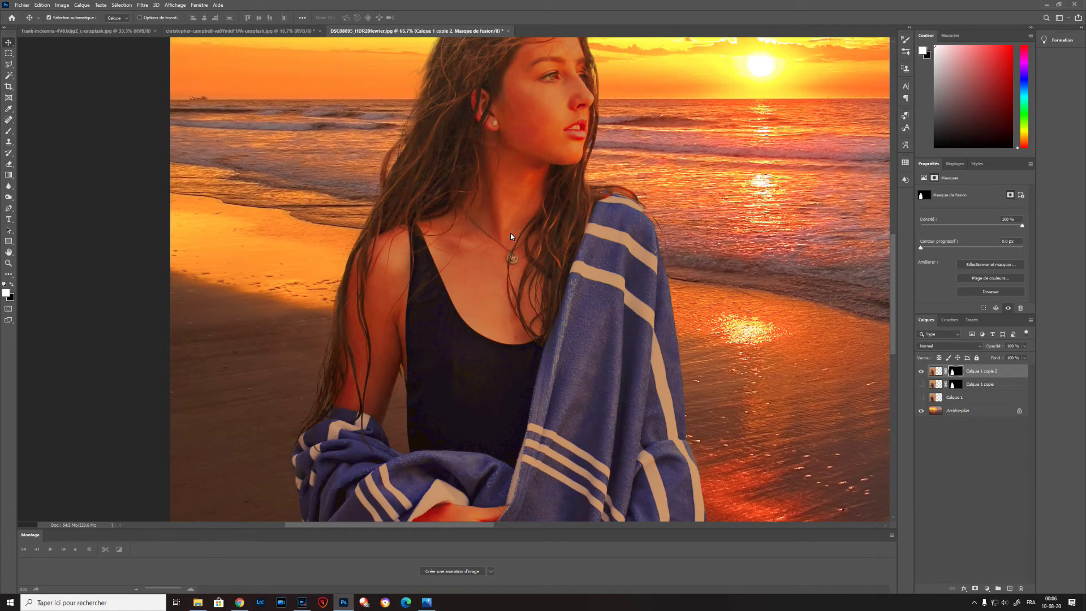
Compare the composite with the portrait document and add a Hue/Saturation adjustment layer (Teinte/Saturation) with saturation at -100.
key("ctrl+minus")
key("ctrl+minus")
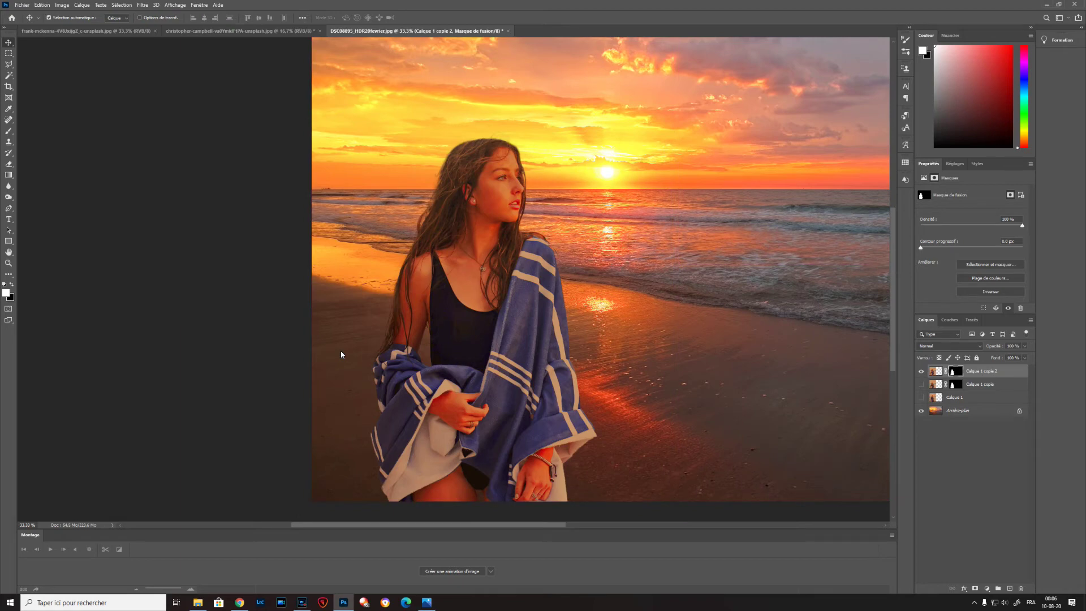
key("ctrl+minus")
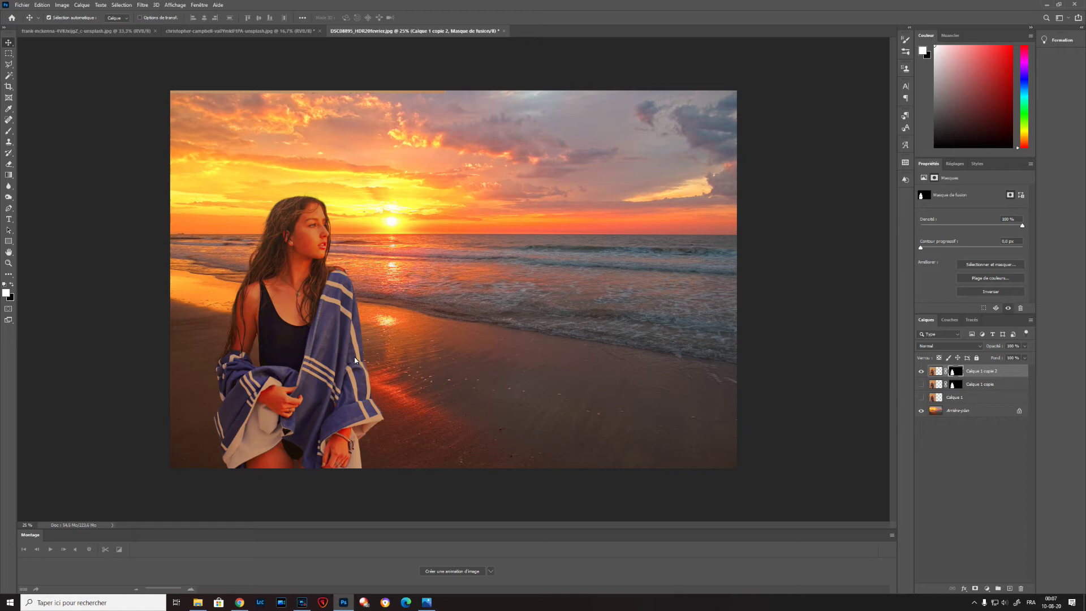
left_click(248, 33)
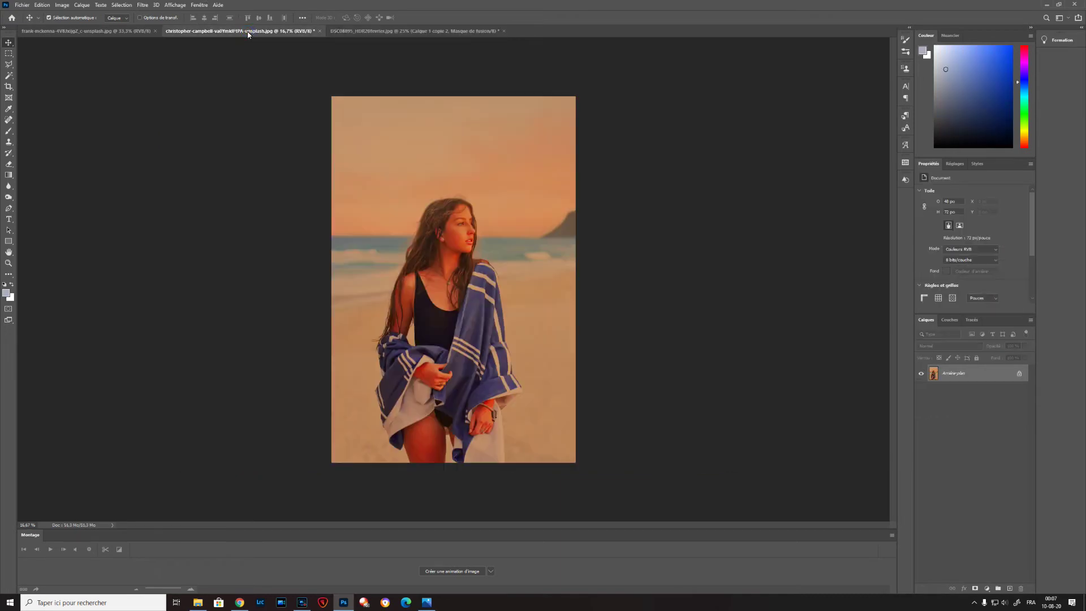
left_click(401, 29)
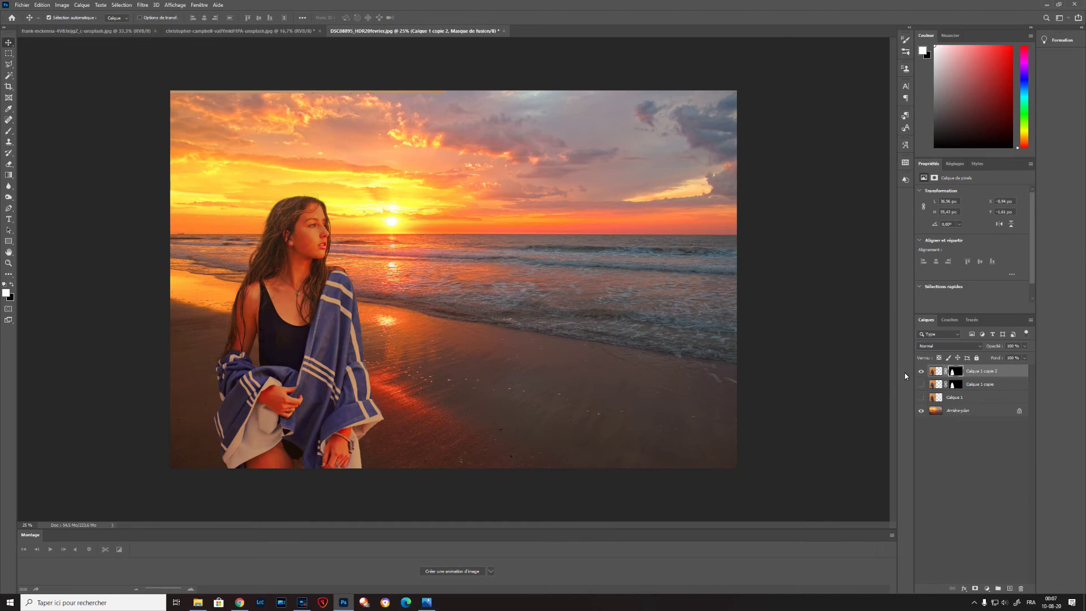
left_click(988, 589)
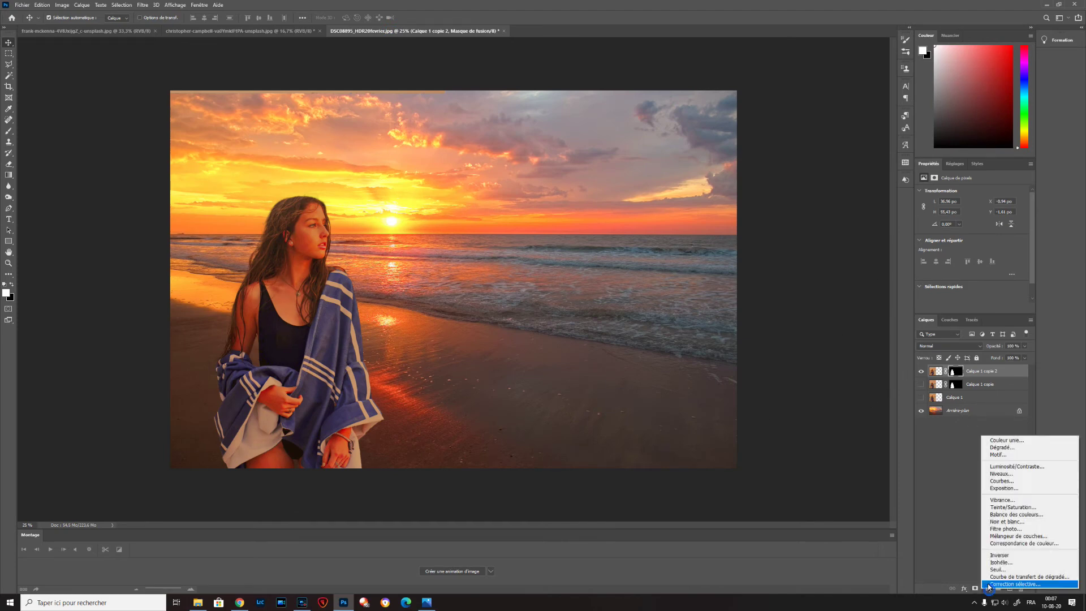
left_click(1010, 508)
left_click_drag(972, 241, 888, 236)
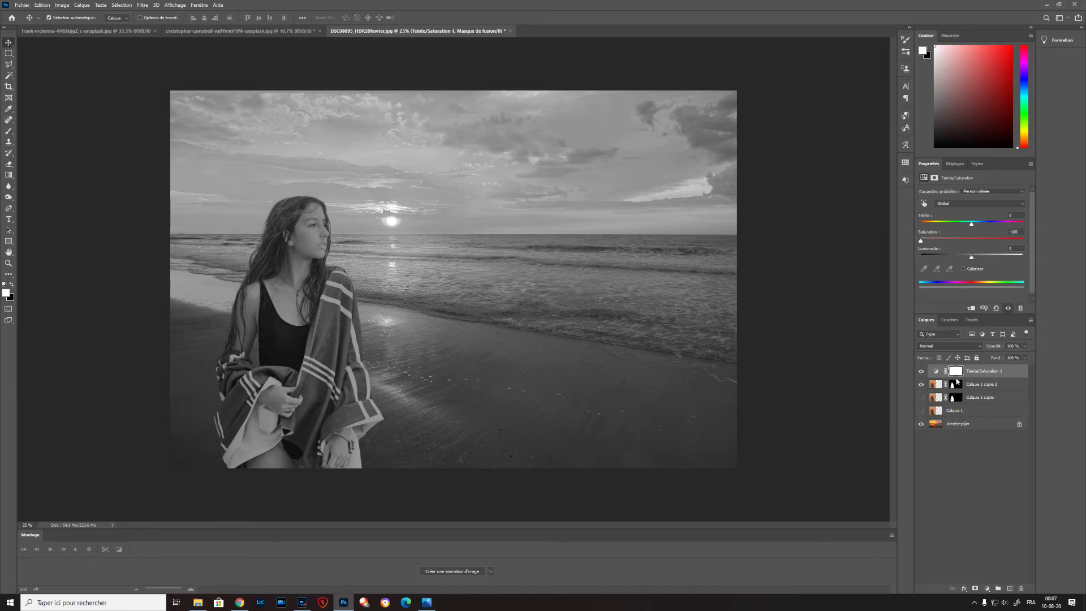
Add a Levels adjustment layer (Niveaux) with midtones at 1.25, placed below Hue/Saturation and clipped to the woman's layer.
left_click(987, 588)
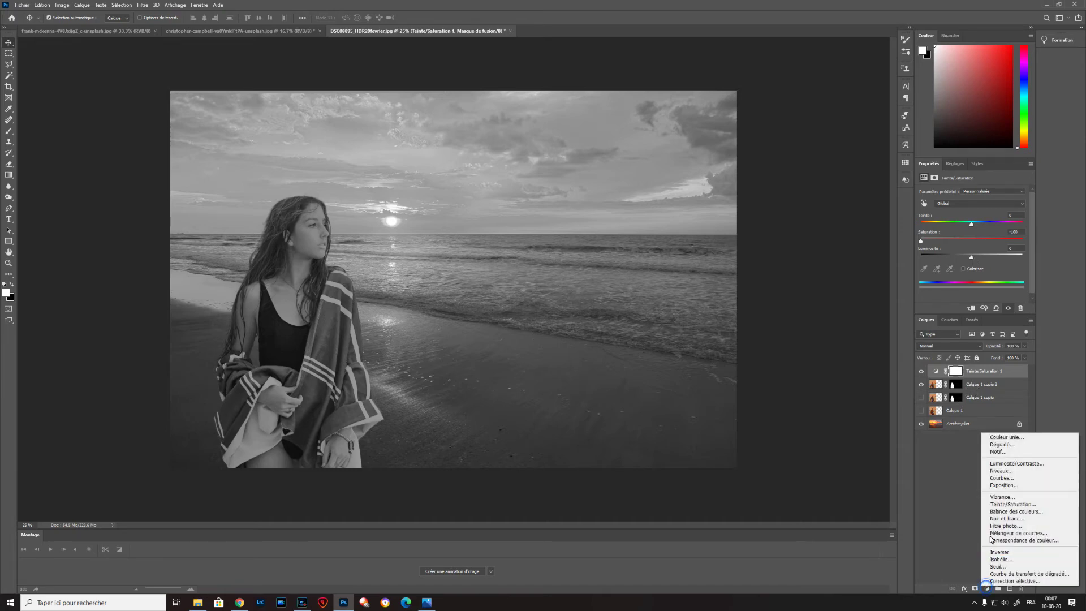
left_click(996, 471)
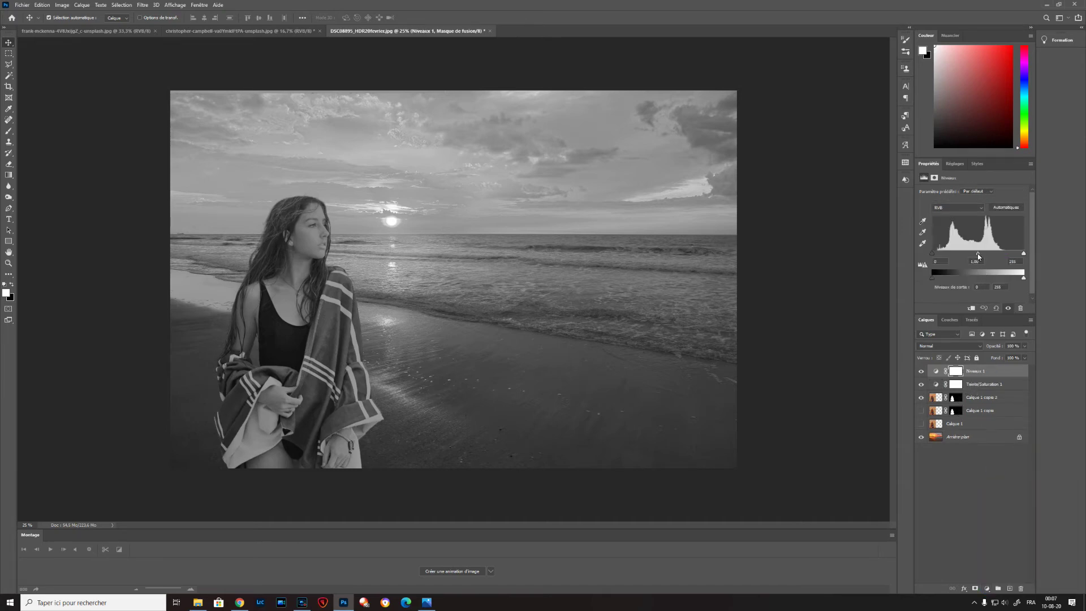
left_click_drag(979, 255, 975, 258)
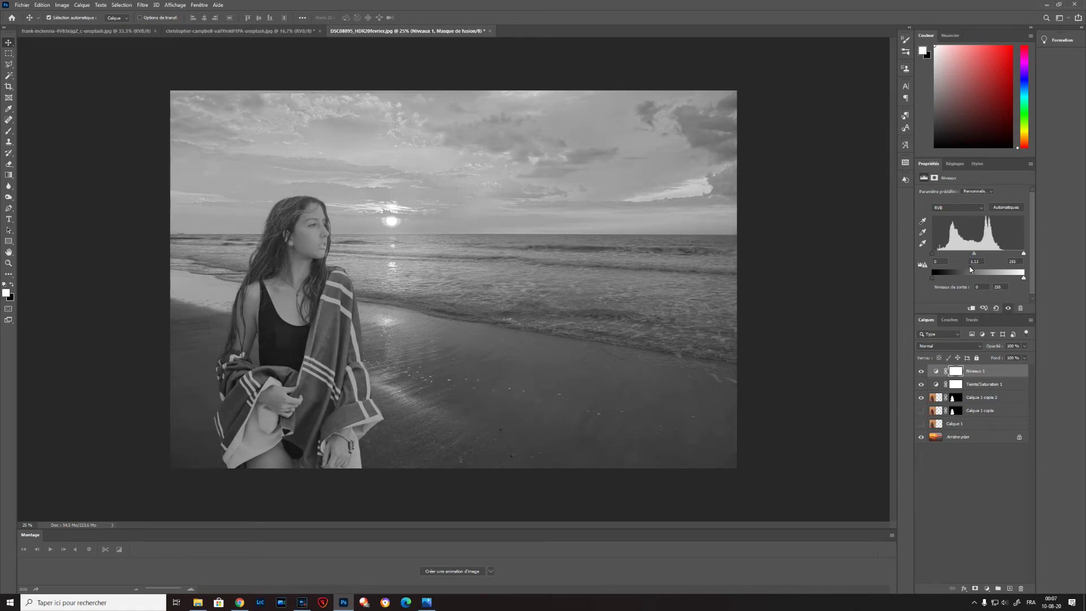
left_click(972, 309)
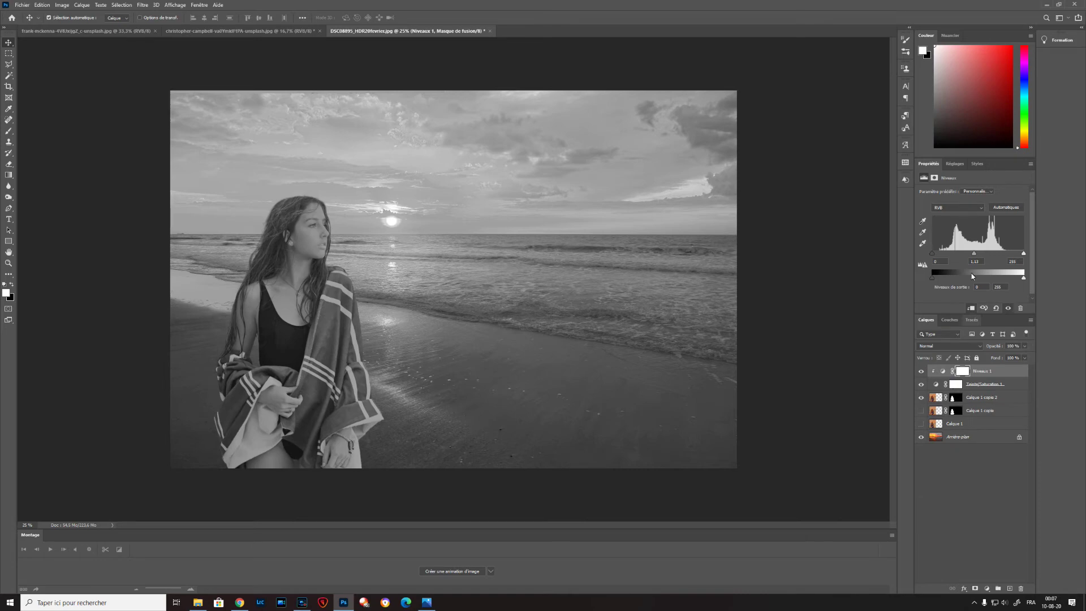
left_click_drag(975, 257, 974, 259)
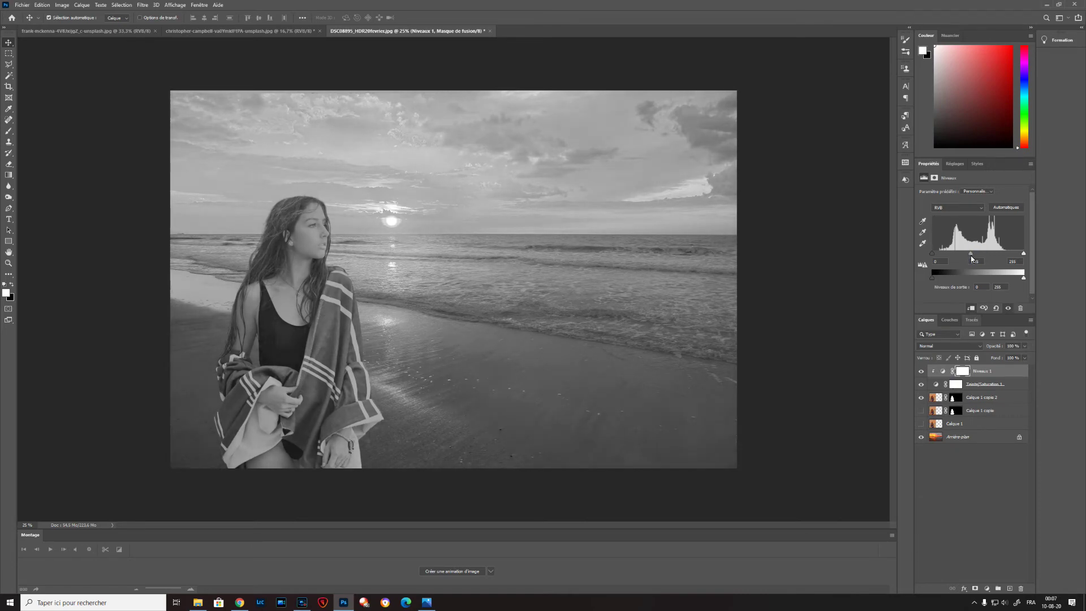
left_click(972, 308)
left_click(972, 308)
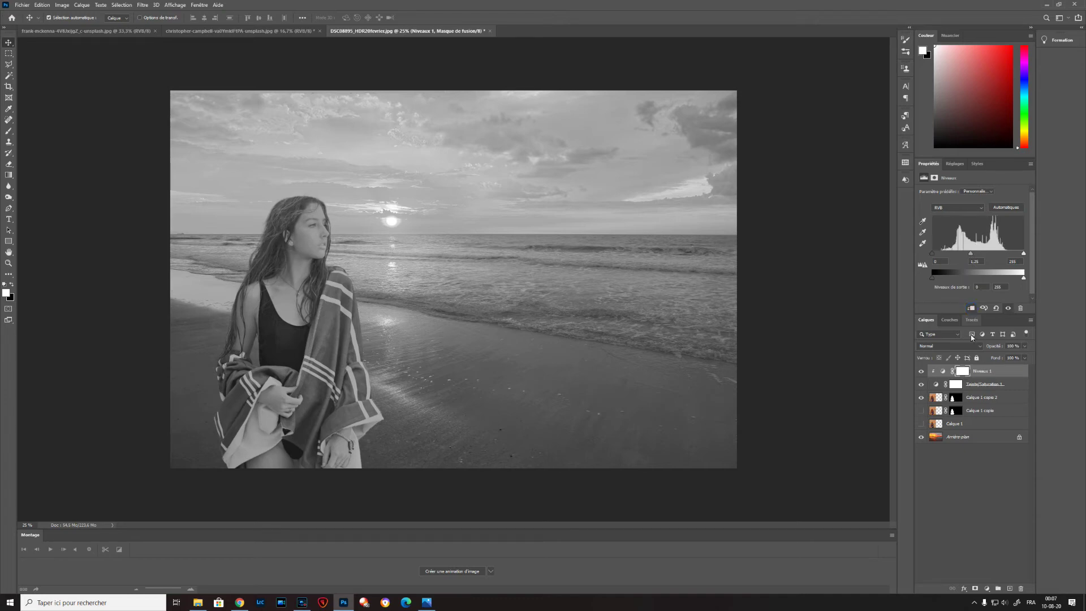
left_click_drag(983, 383, 983, 386)
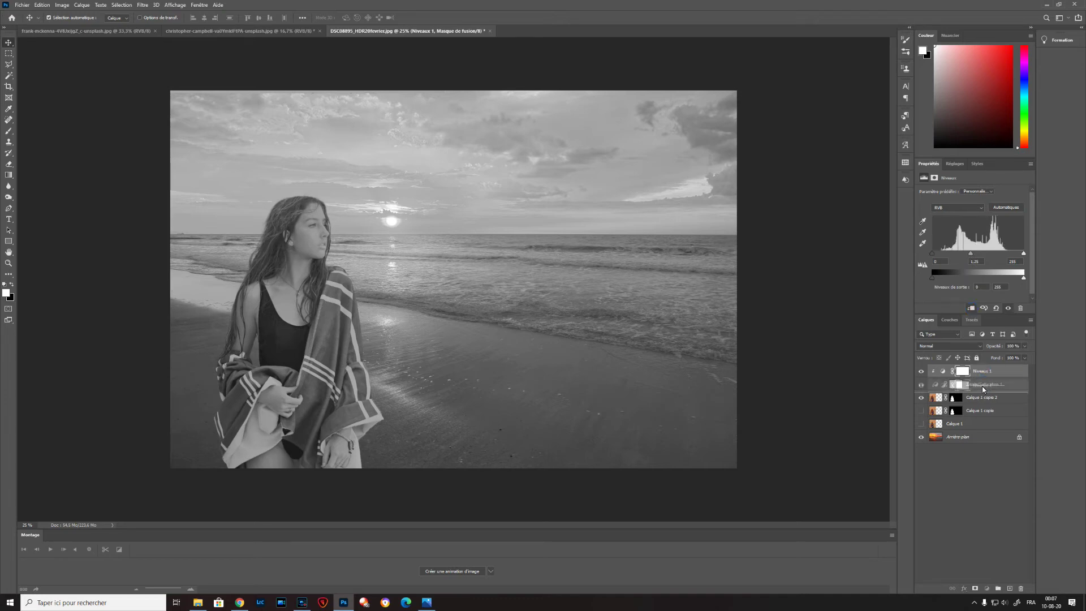
left_click(972, 309)
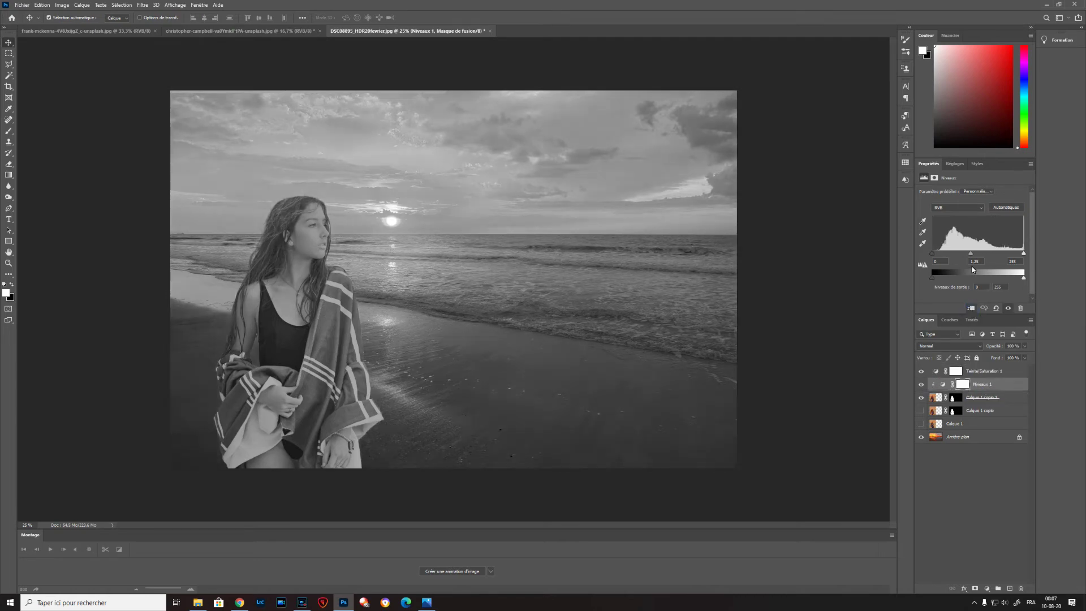
Increase the woman's contrast in the clipped Levels adjustment by raising the black input level and lowering the white input level.
left_click_drag(972, 254, 973, 254)
left_click_drag(933, 279, 940, 256)
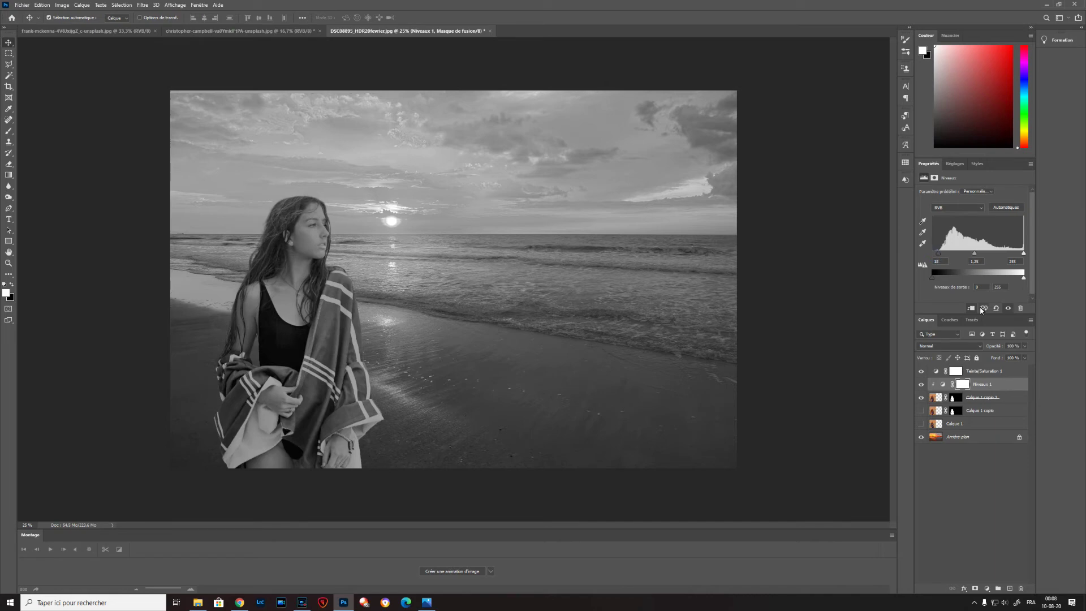
left_click_drag(1023, 254, 1009, 255)
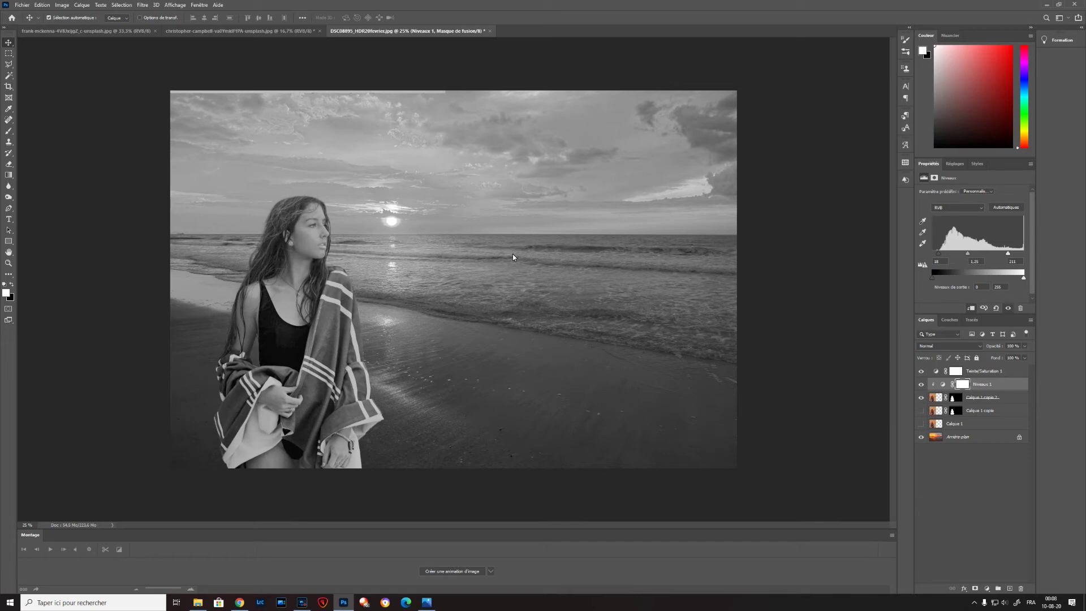
Hide the Hue/Saturation layer and paint black on the woman's layer mask to remove the leftover strip along the image's upper edge.
left_click(921, 371)
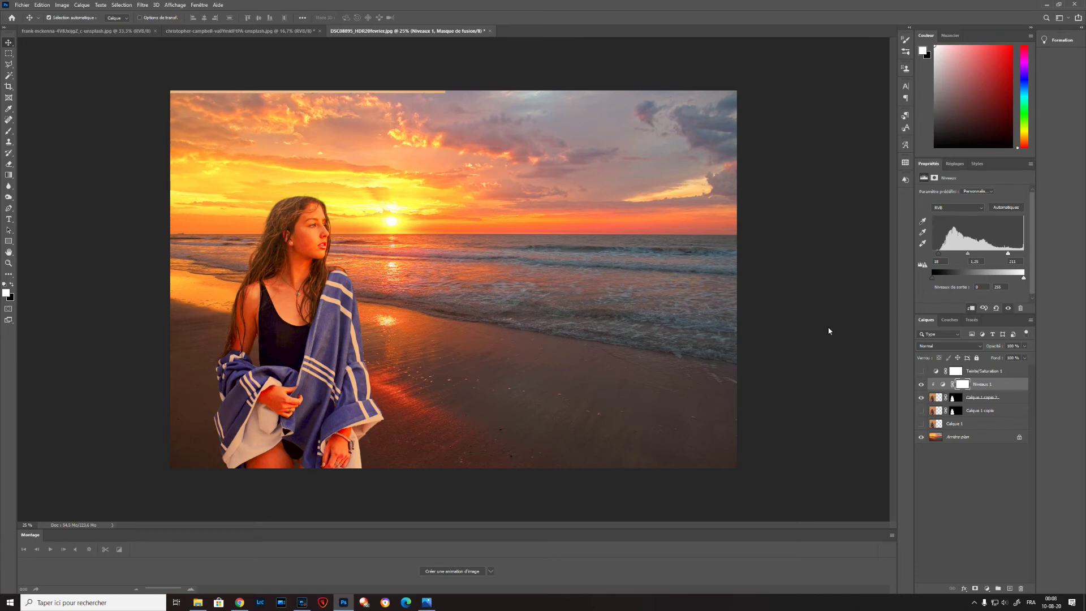
left_click(956, 398)
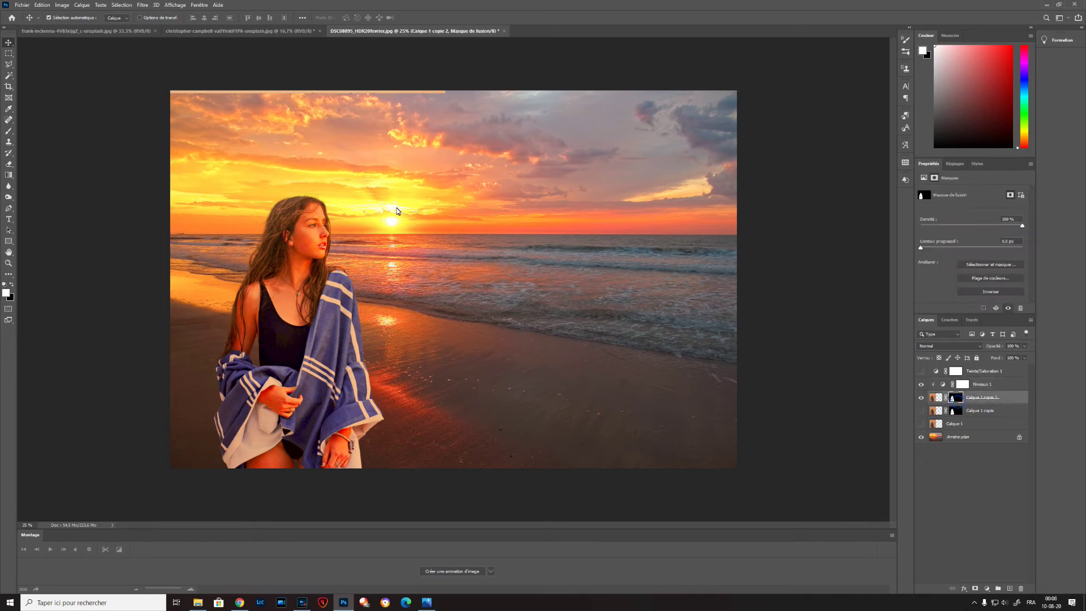
left_click(8, 131)
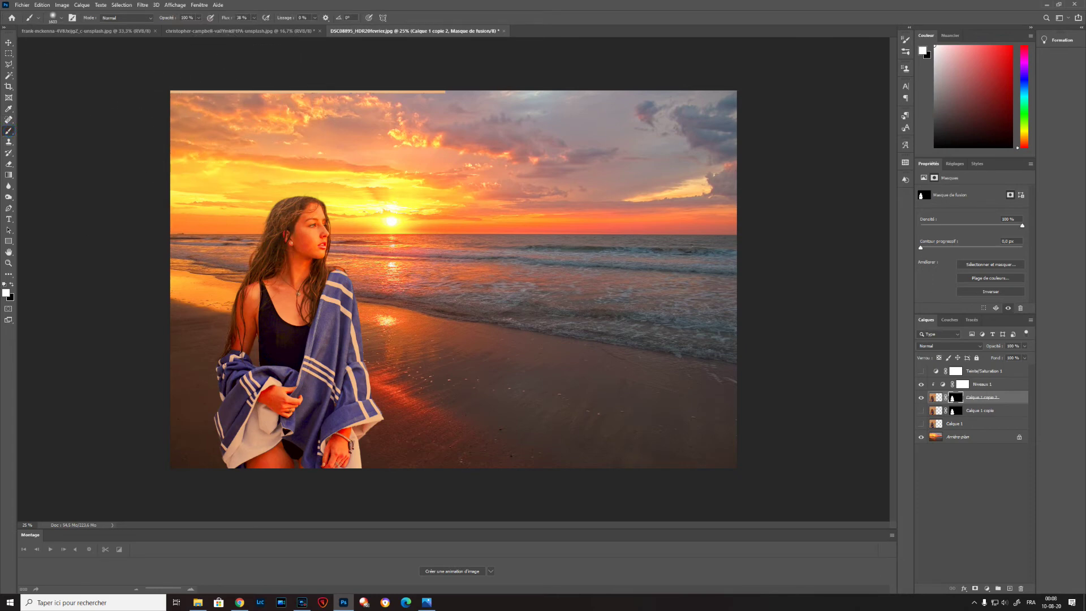
left_click(11, 284)
mouse_move(235, 96)
left_mouse_down()
mouse_move(189, 99)
mouse_move(350, 89)
mouse_move(318, 89)
left_mouse_up()
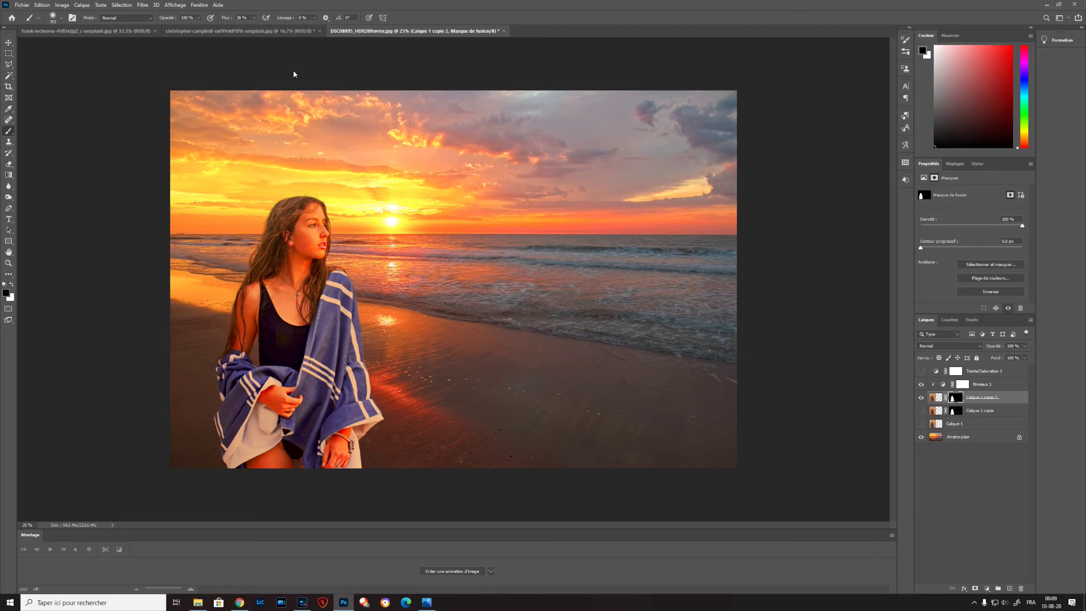
Delete every layer above the beach background, including the Hue/Saturation and Levels adjustments and all the woman's layers.
left_click(249, 32)
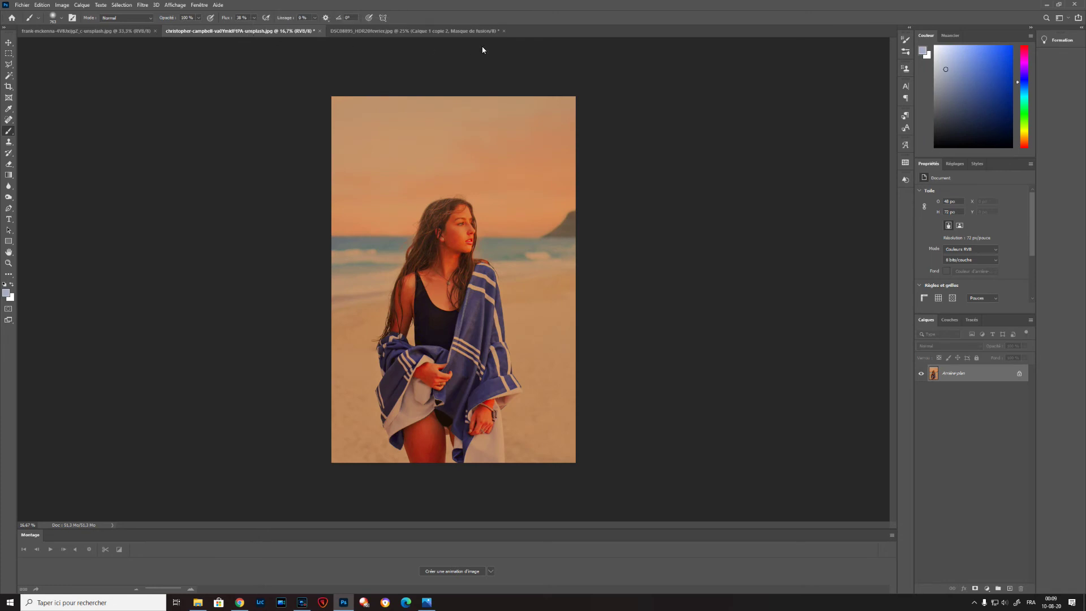
left_click(480, 32)
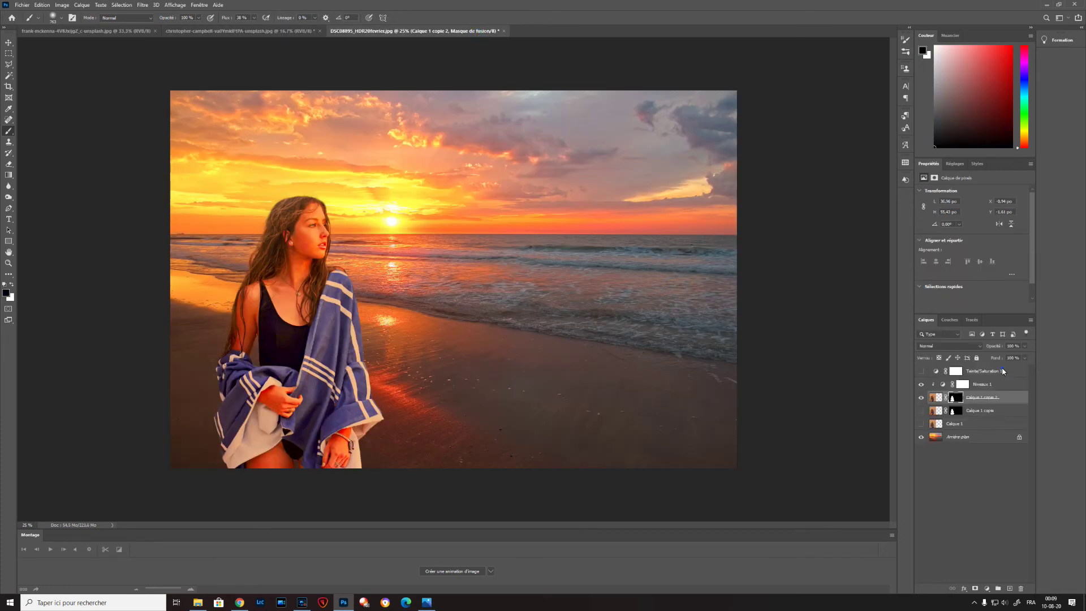
left_click(1003, 371)
left_click(1003, 423, "shift")
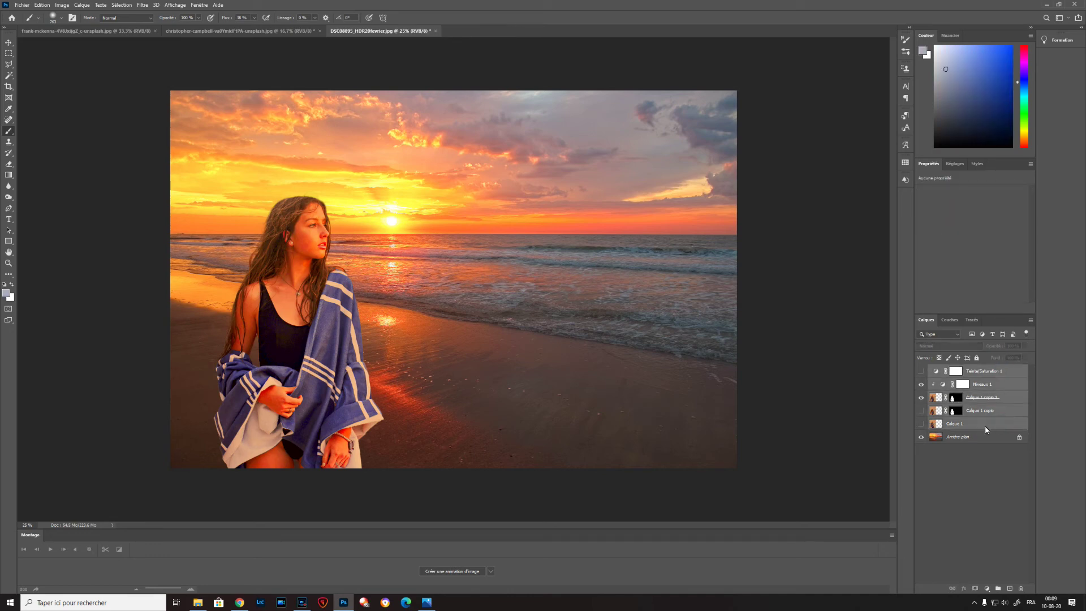
key("Delete")
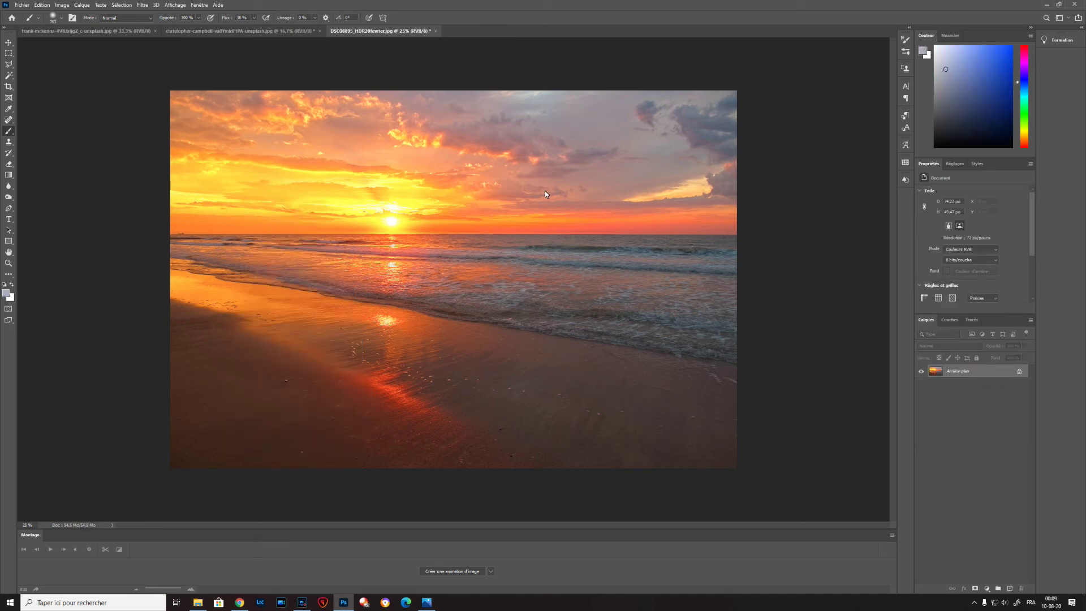
Try Match Color on the beach photo with the orange-toned christopher-campbell portrait as source and luminance at 155.
left_click(216, 32)
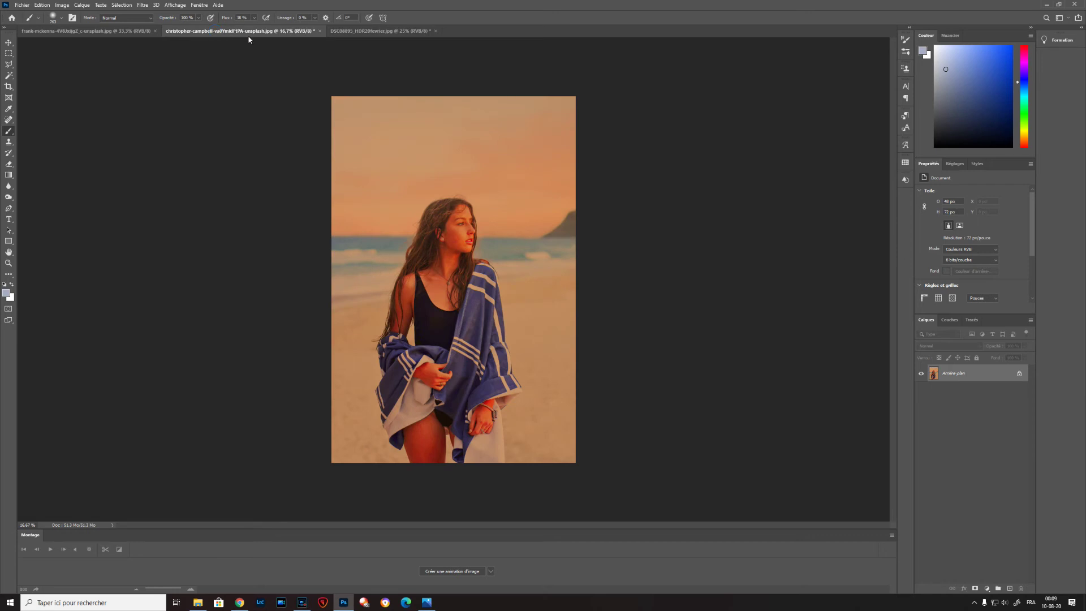
left_click(355, 36)
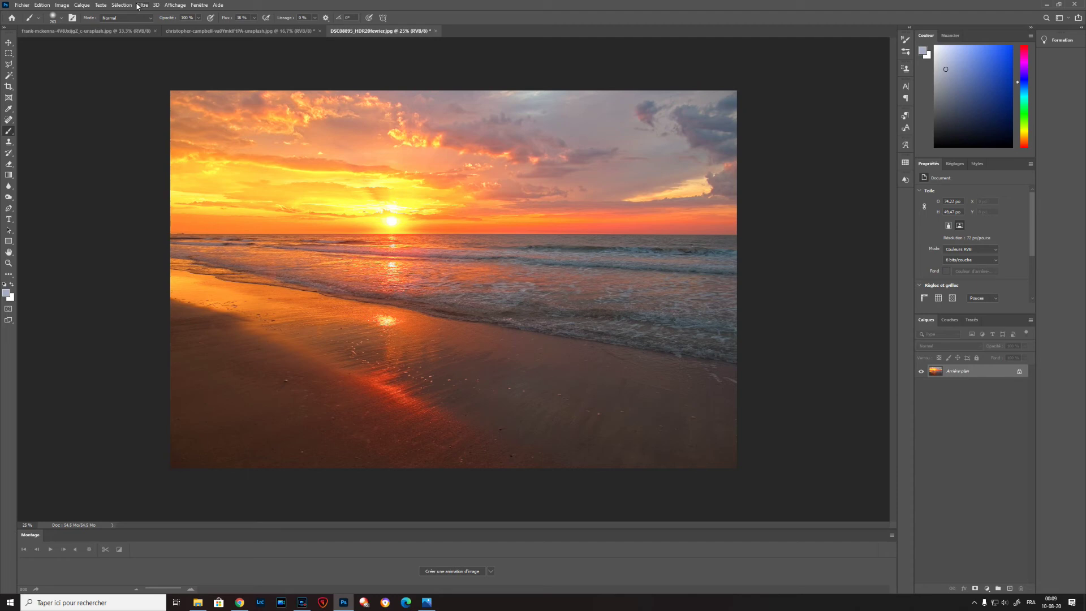
left_click(62, 5)
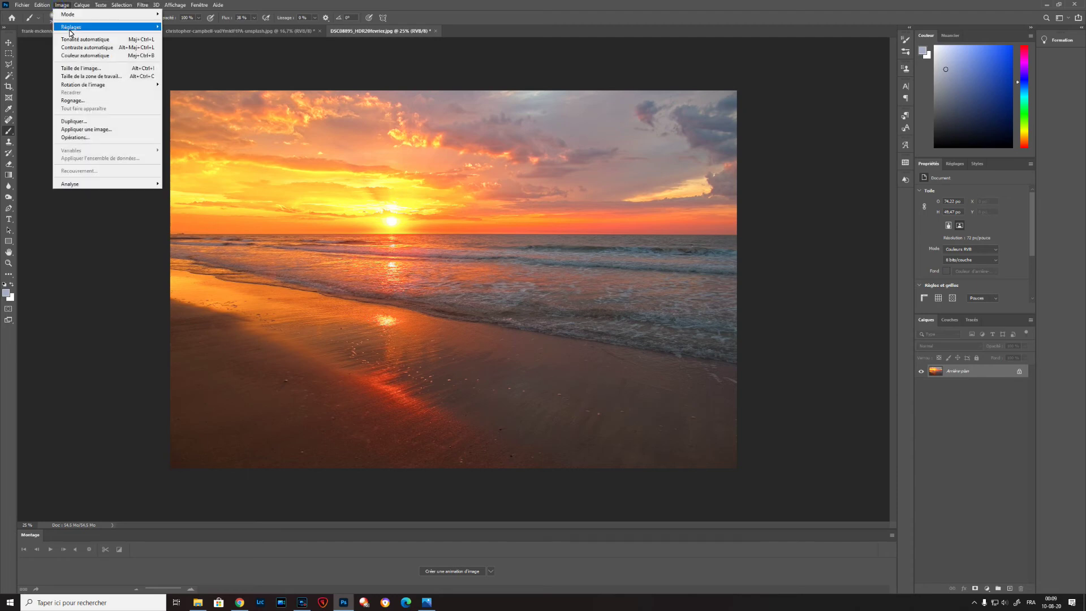
mouse_move(70, 32)
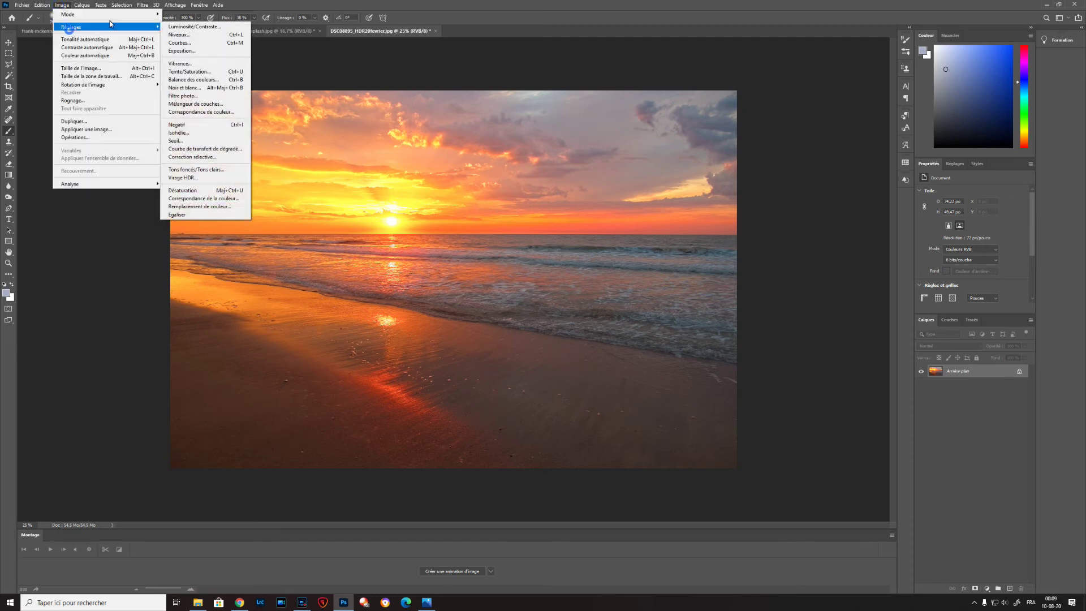
left_click(231, 201)
left_click(616, 432)
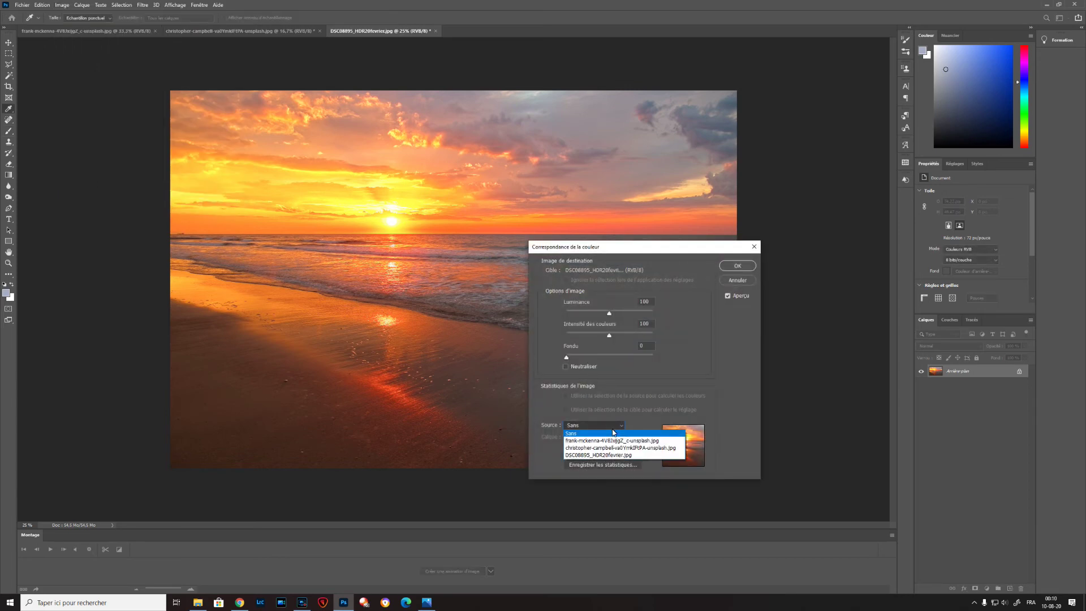
left_click(613, 448)
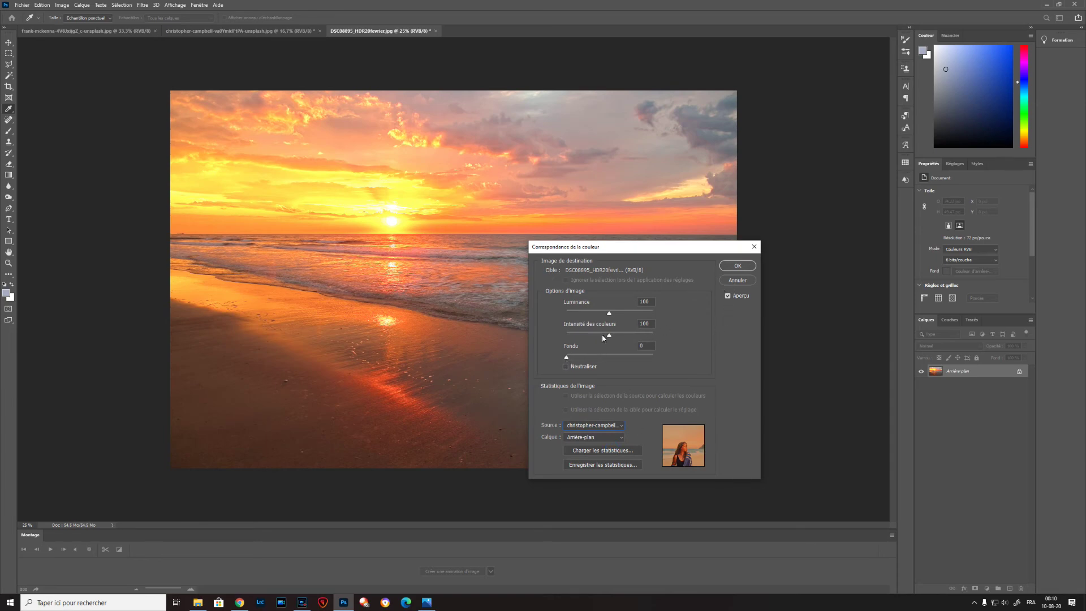
left_click_drag(611, 317, 634, 316)
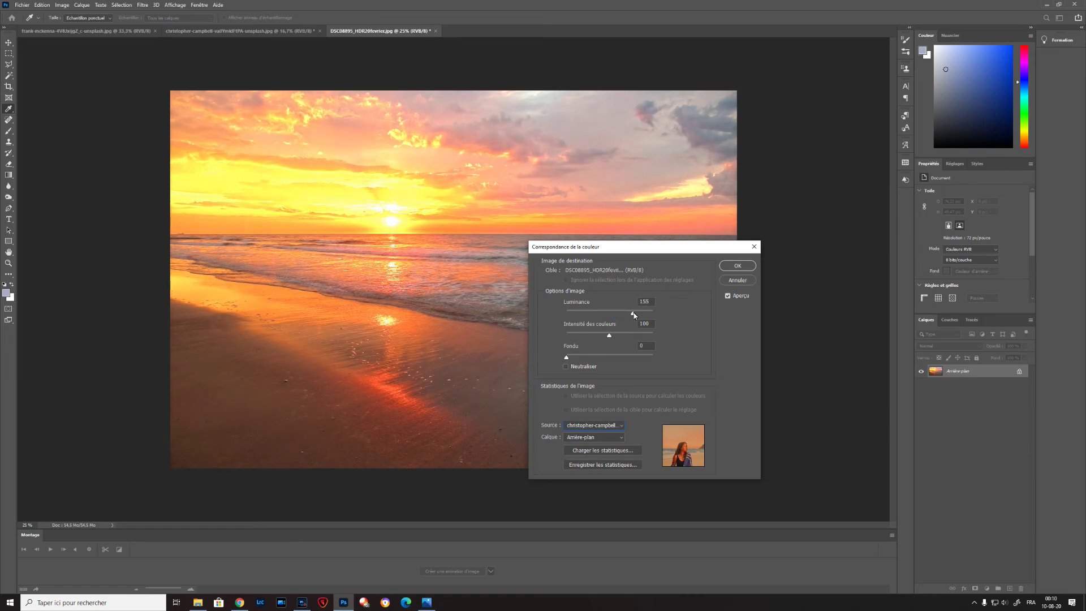
left_click(748, 264)
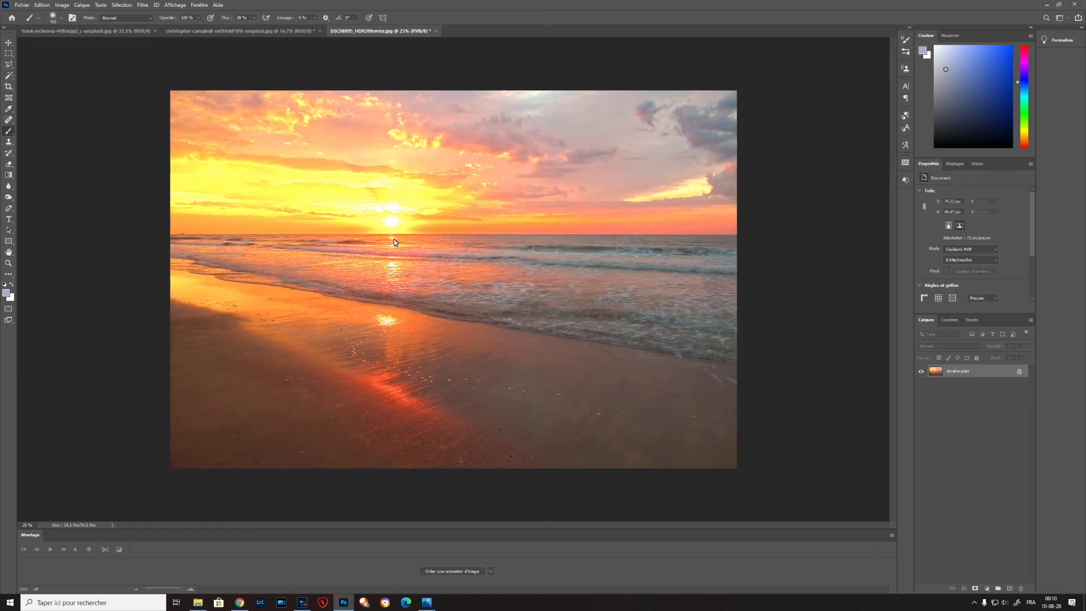
Undo the color match on the portrait document to restore its original colors.
left_click(246, 30)
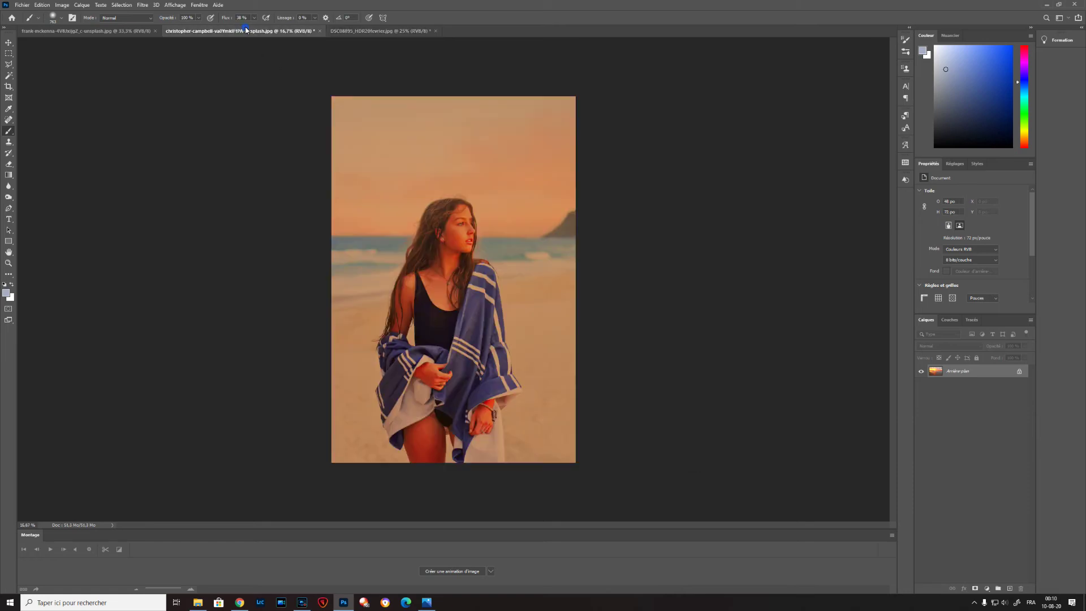
left_click(9, 42)
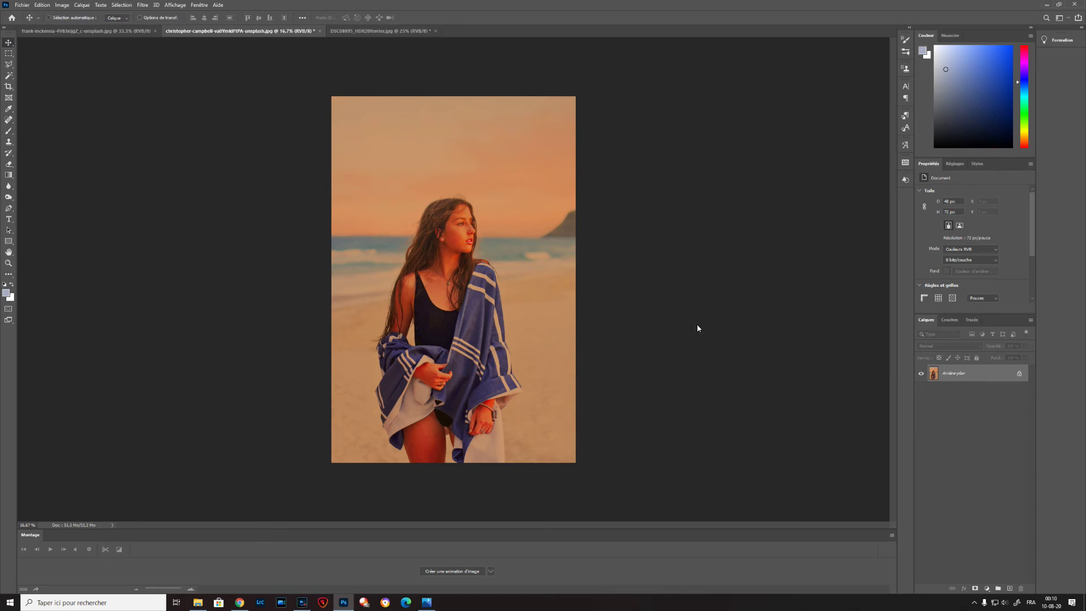
key("ctrl+z")
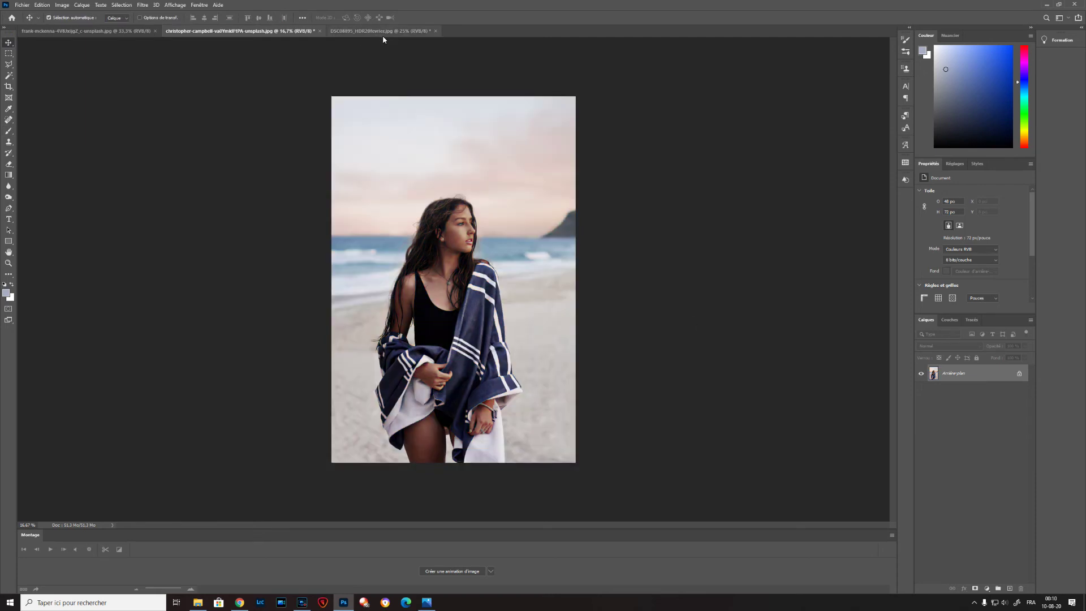
Apply Match Color (Correspondance de la couleur) to the beach photo, using the restored christopher-campbell portrait's Arrière-plan layer as source.
left_click(381, 31)
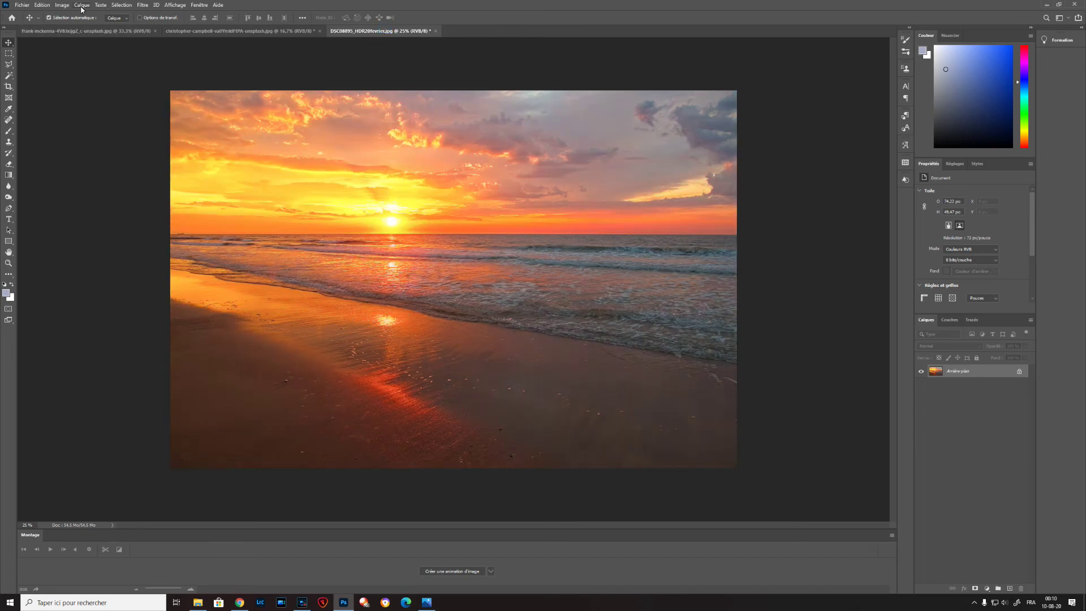
left_click(63, 5)
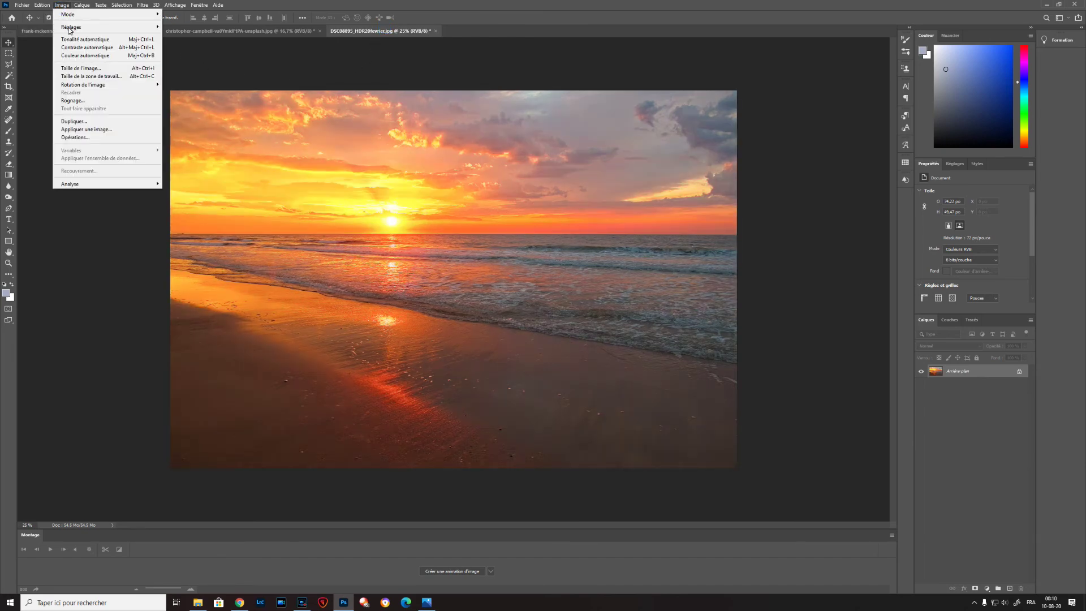
mouse_move(70, 28)
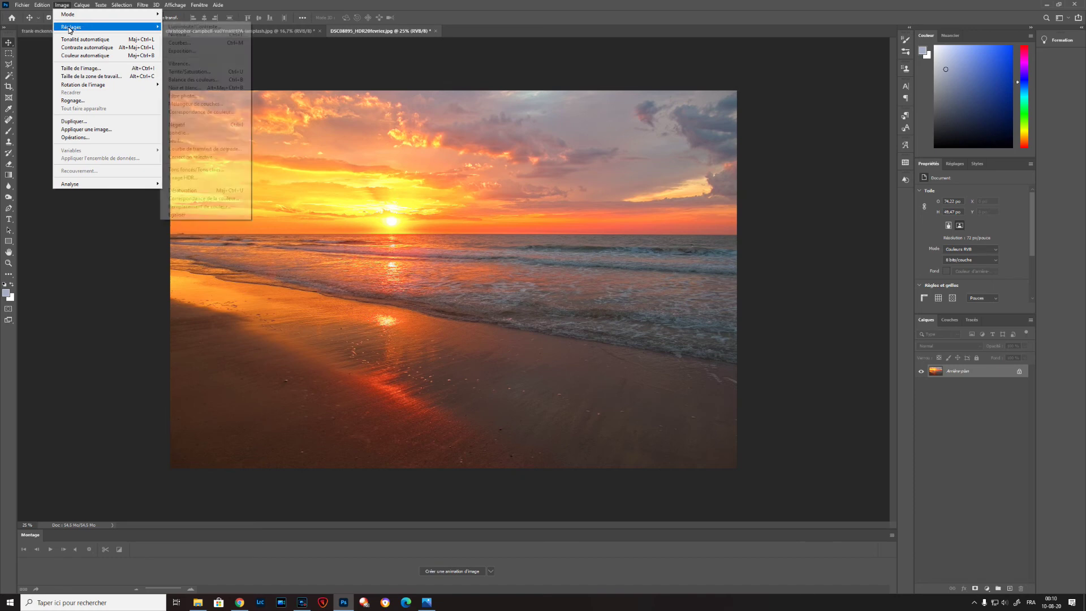
left_click(224, 202)
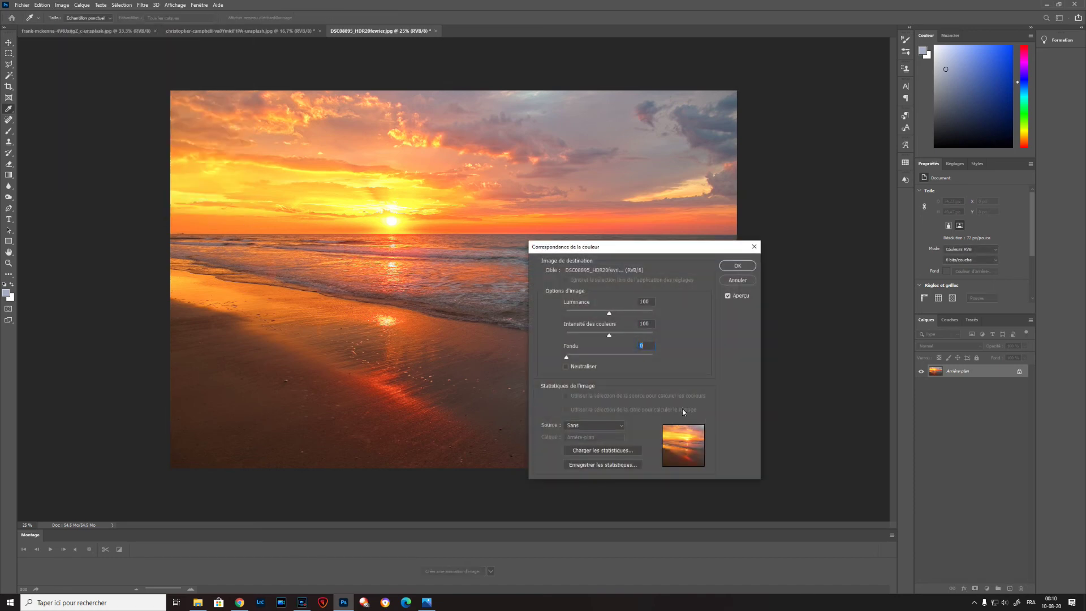
left_click(585, 428)
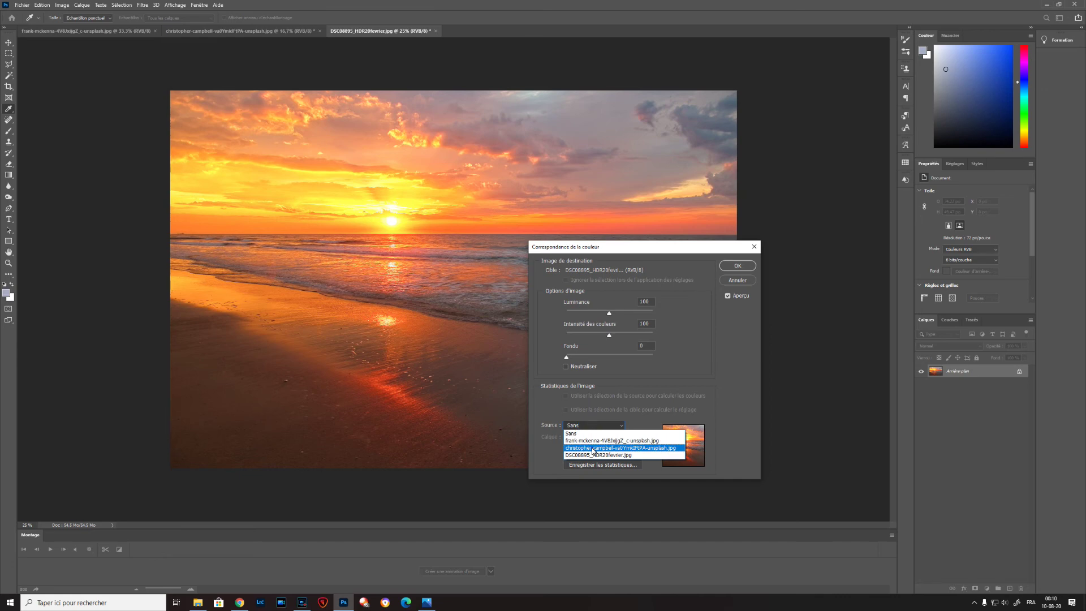
left_click(593, 449)
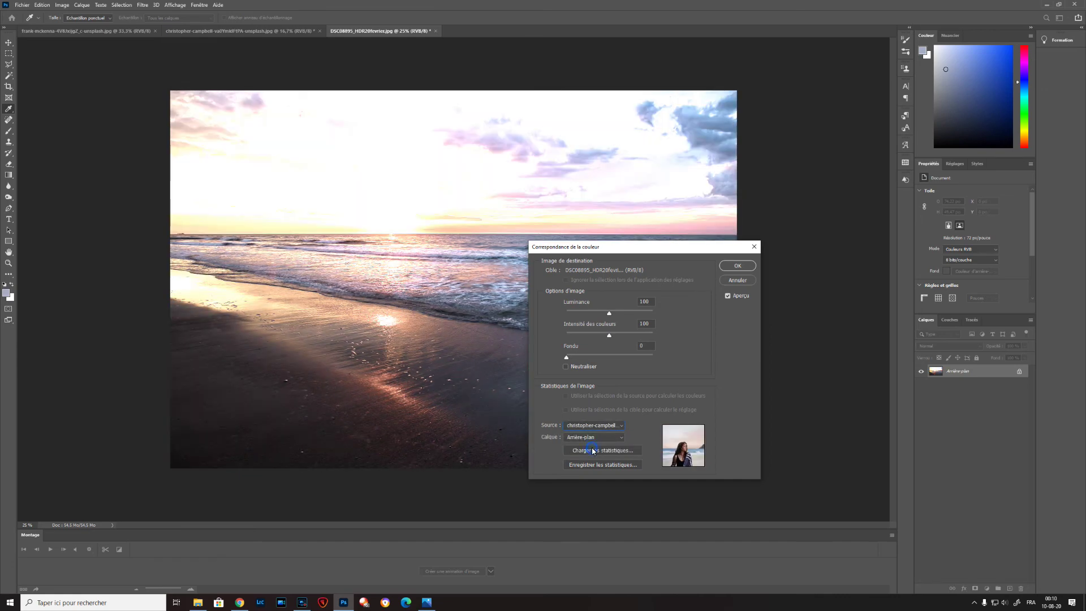
left_click(747, 268)
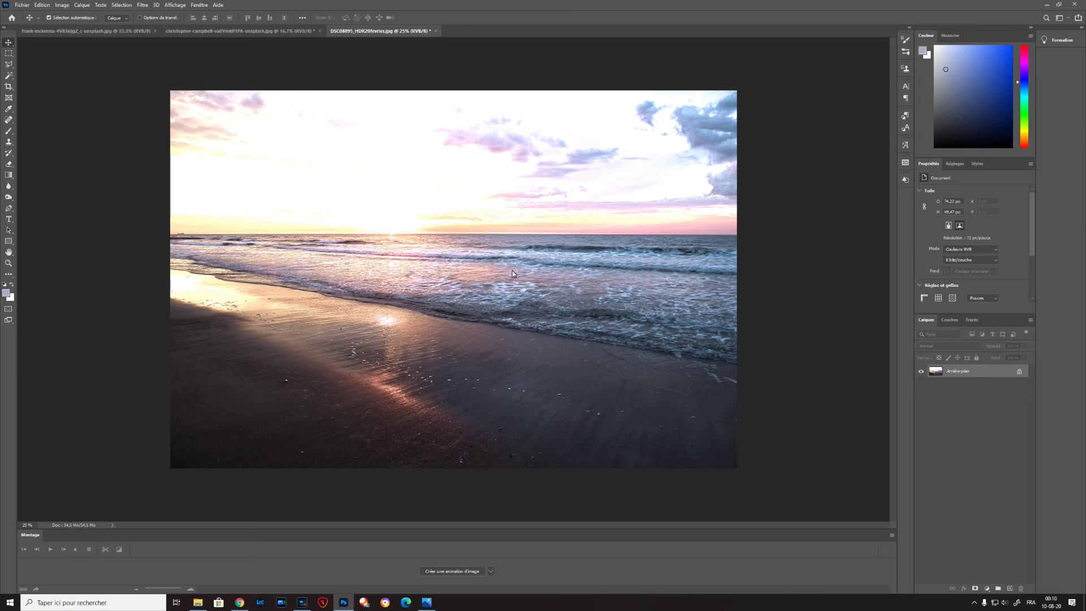
Copy the portrait photo into the beach document as a new layer over the image's left part.
left_click(254, 31)
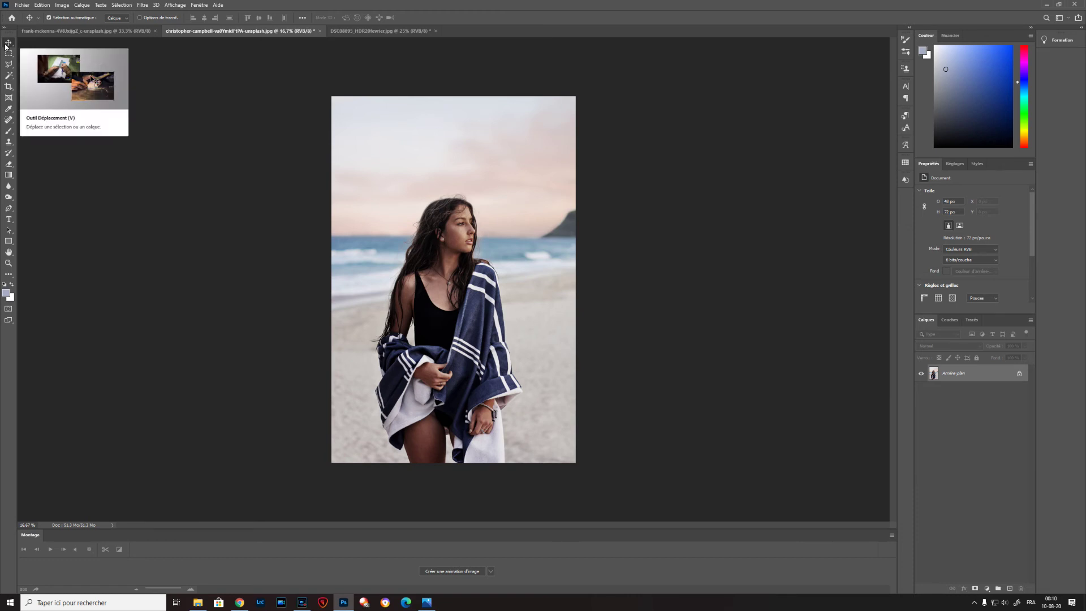
left_click(368, 31)
left_click_drag(355, 193, 347, 232)
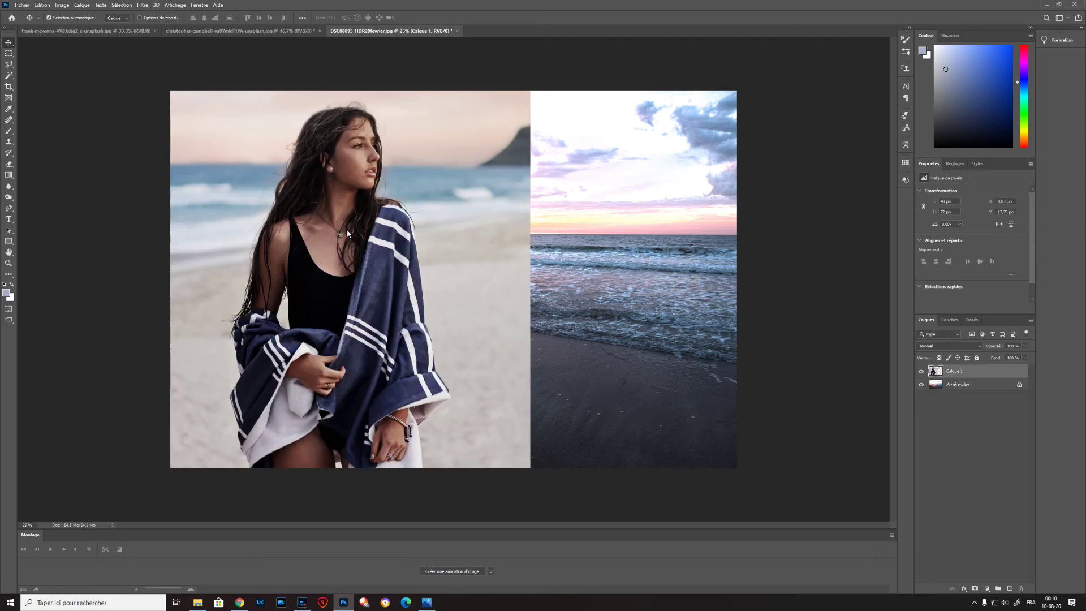
Scale the portrait layer proportionally to about 66.6% and place it against the beach photo's left edge, reaching its lower edge.
key("ctrl")
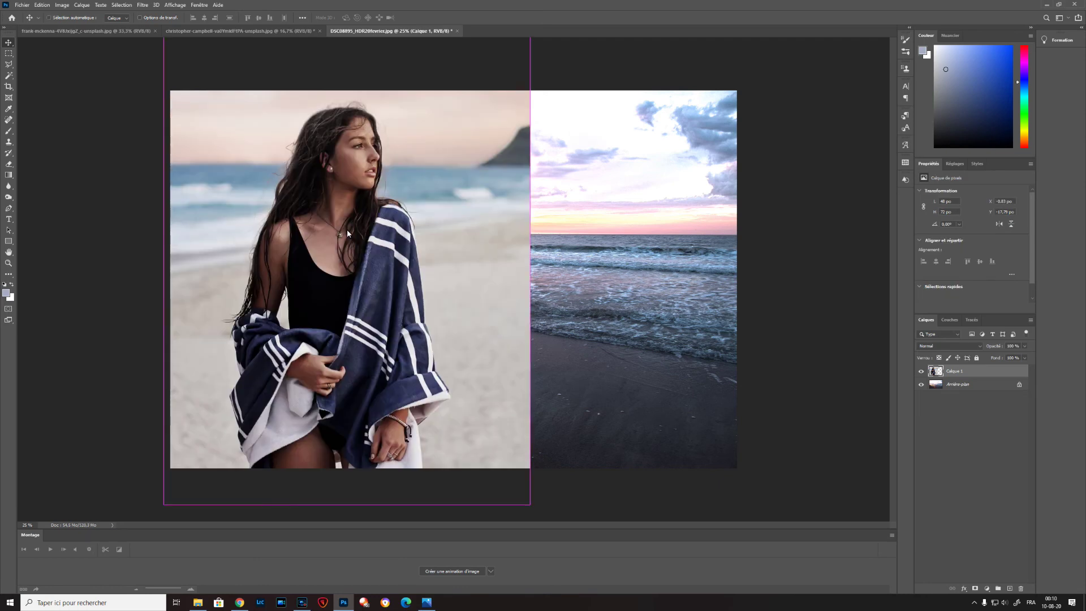
key("ctrl+t")
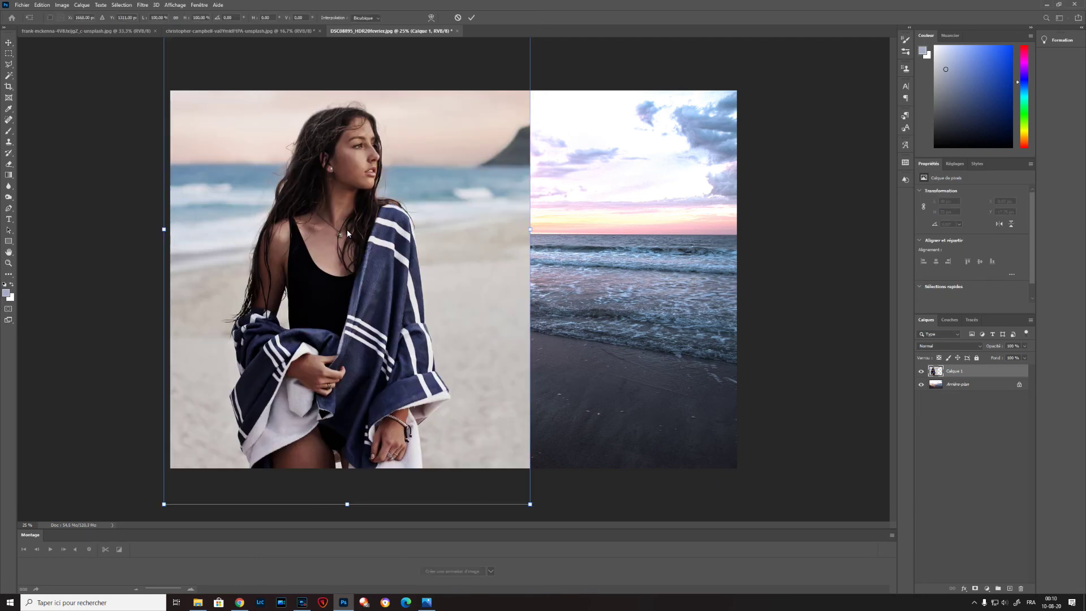
key("ctrl+minus")
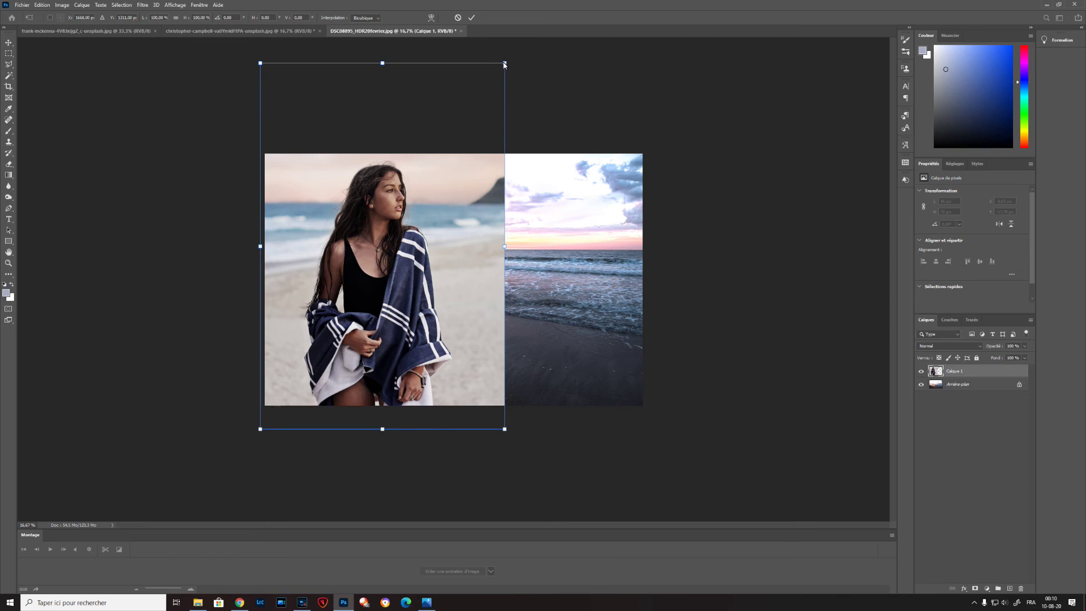
left_click_drag(505, 65, 426, 189)
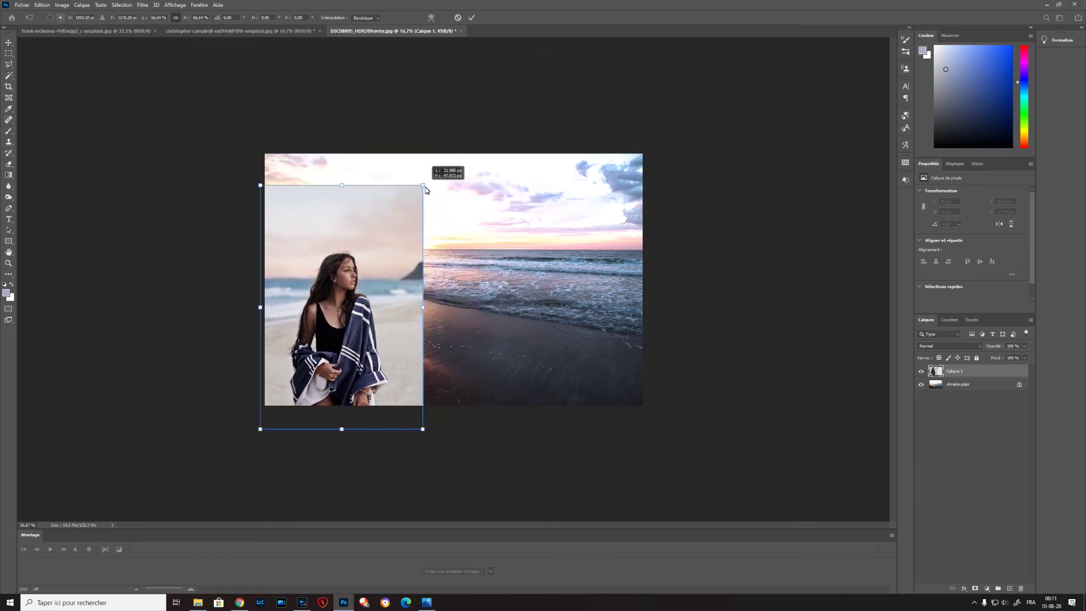
left_click_drag(399, 263, 404, 244)
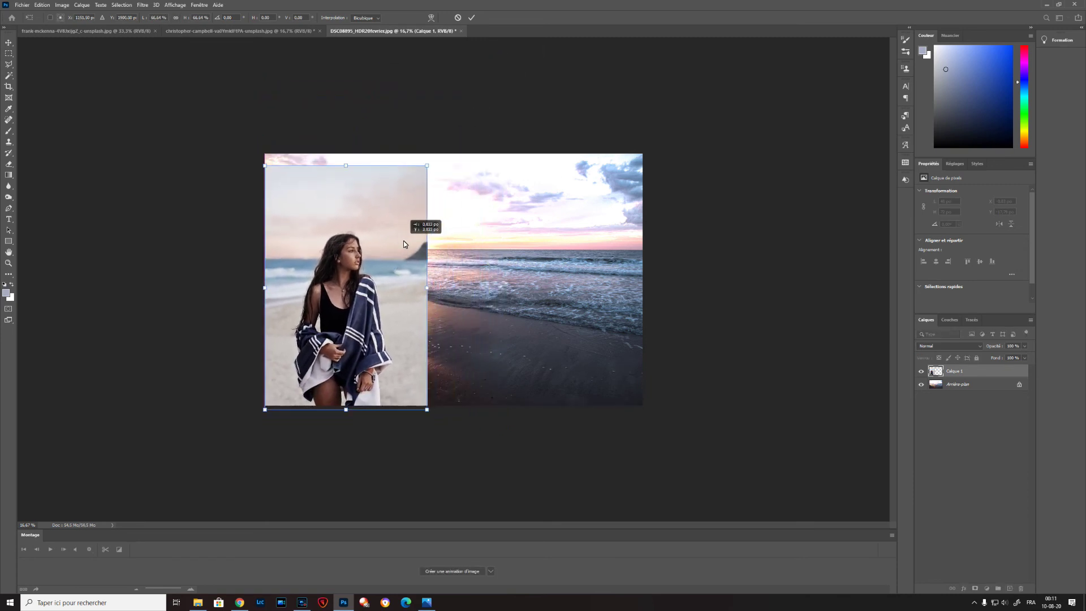
key("Return")
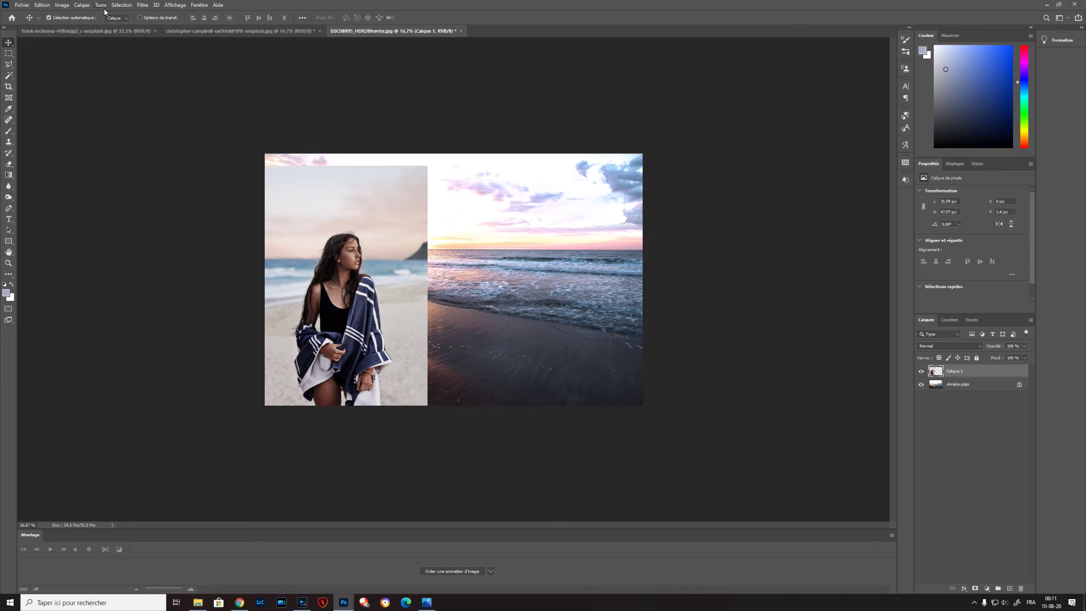
Select the woman on the portrait layer and output the selection through Select and Mask as a new layer with a layer mask.
left_click(121, 5)
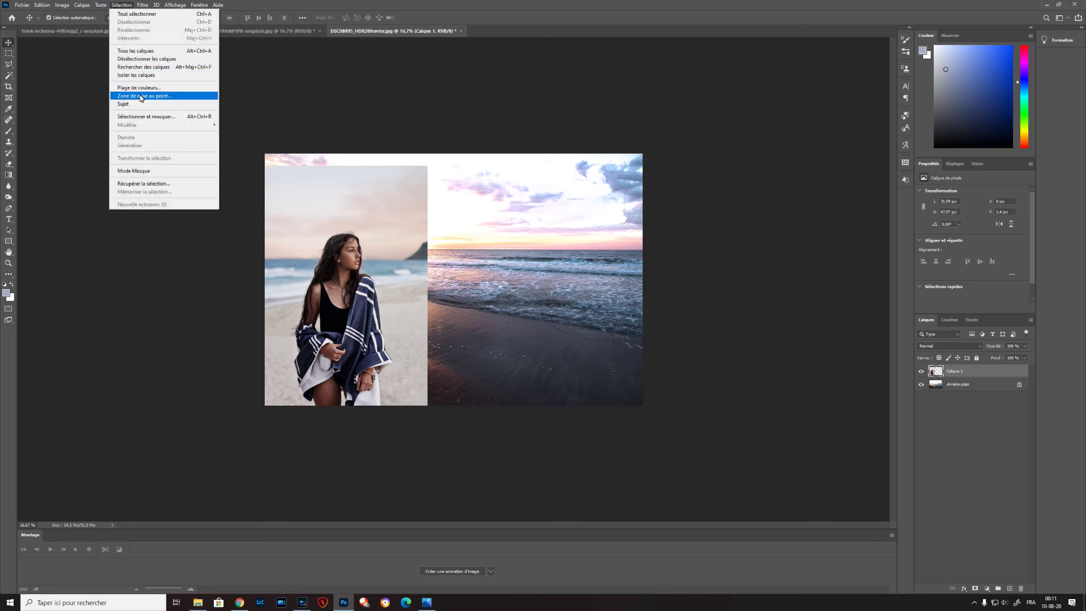
left_click(141, 96)
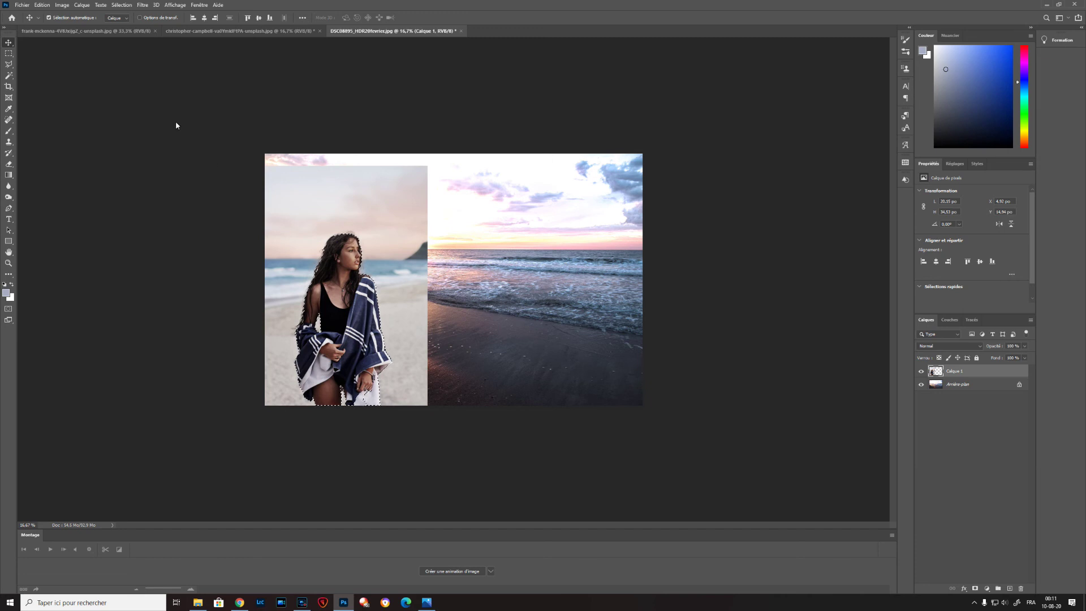
left_click(122, 5)
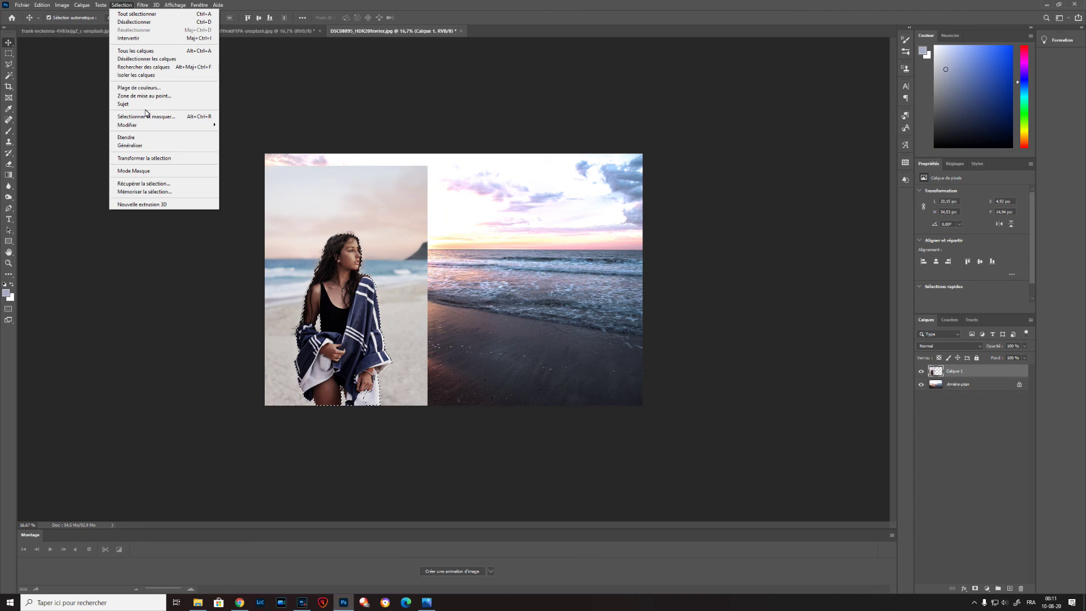
left_click(146, 117)
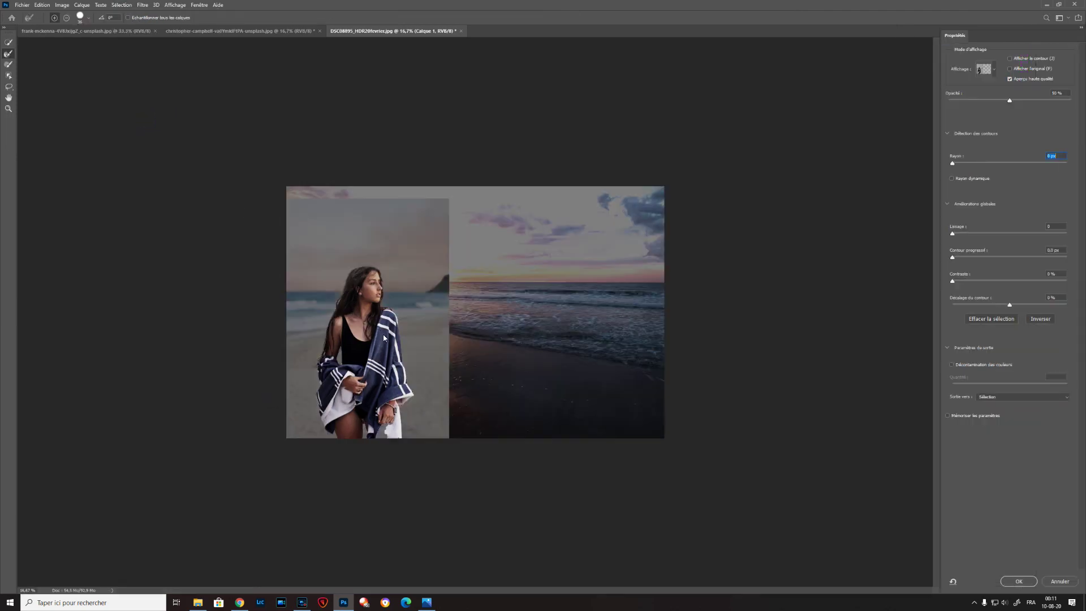
right_click(377, 429, "alt")
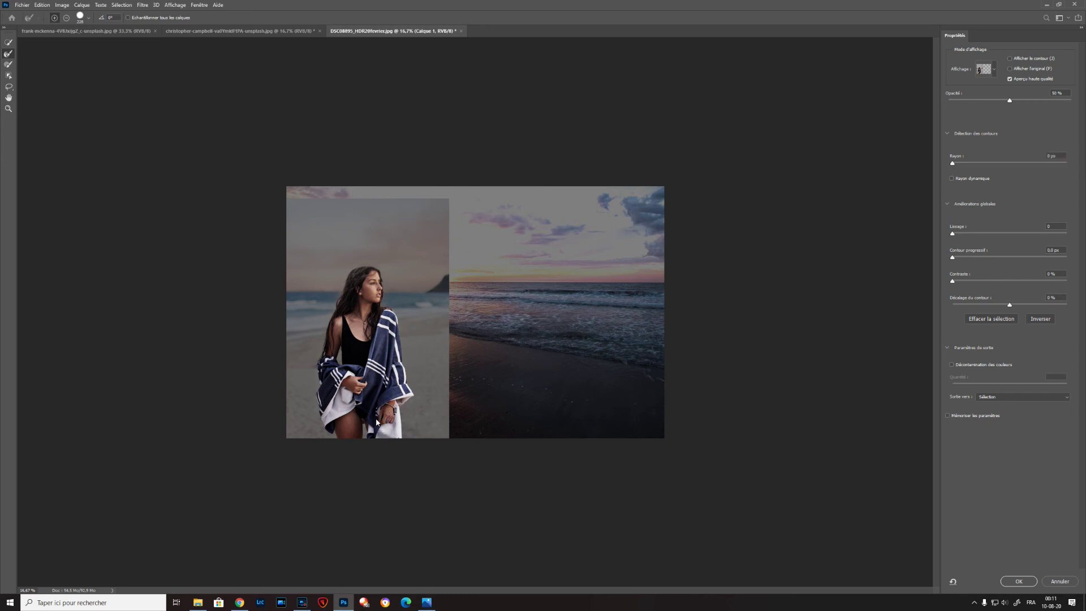
key("Tab")
left_click(1050, 400)
left_click(1030, 423)
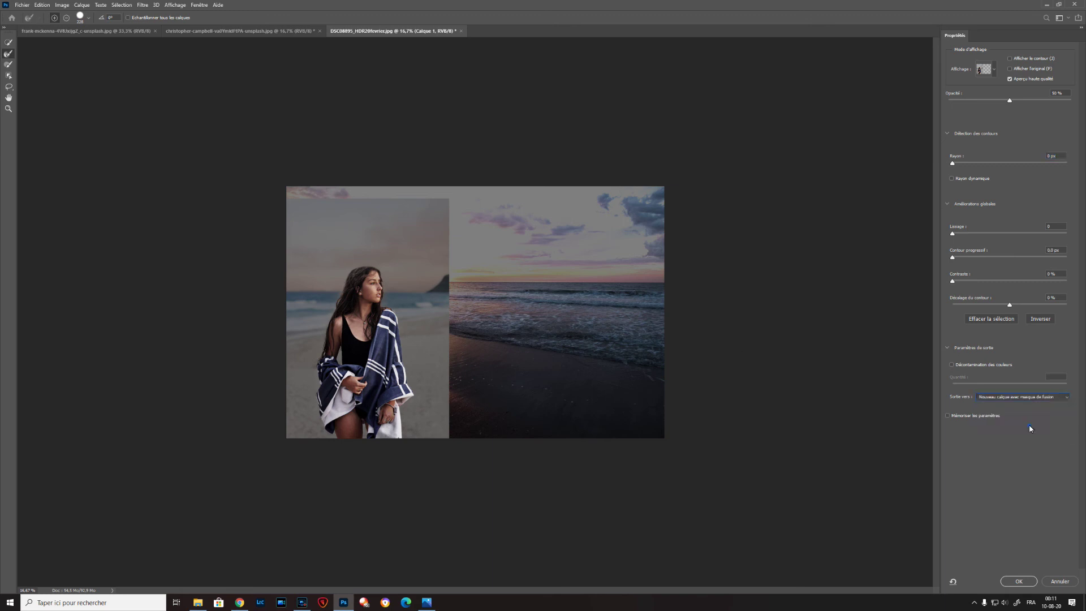
left_click(1020, 582)
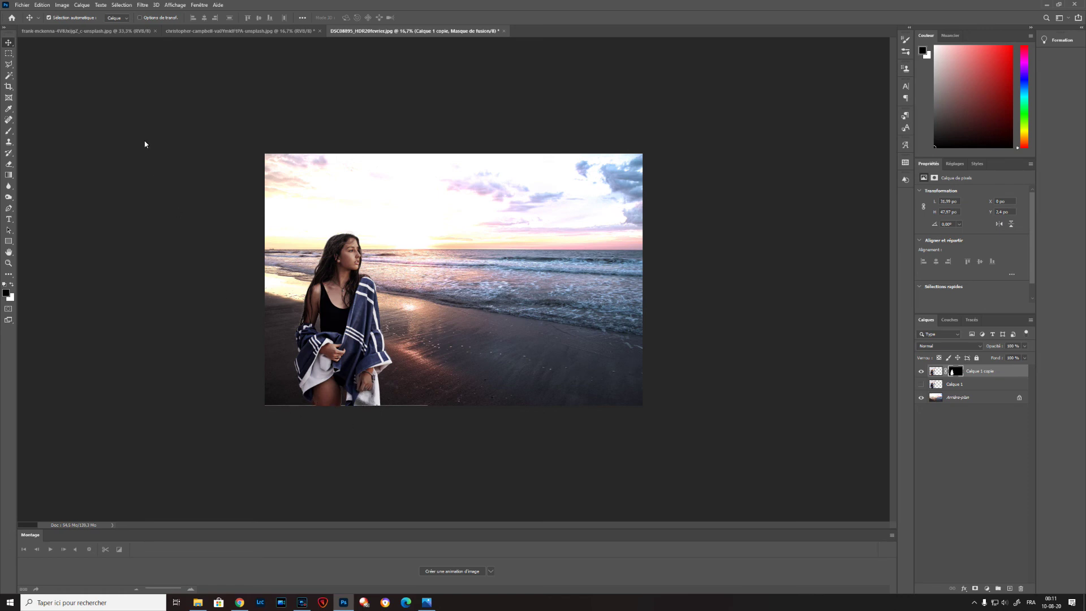
Move the masked woman layer slightly down so her cut-off legs reach past the beach photo's lower edge.
left_click(8, 43)
mouse_move(325, 301)
left_mouse_down()
mouse_move(321, 327)
mouse_move(326, 310)
left_mouse_up()
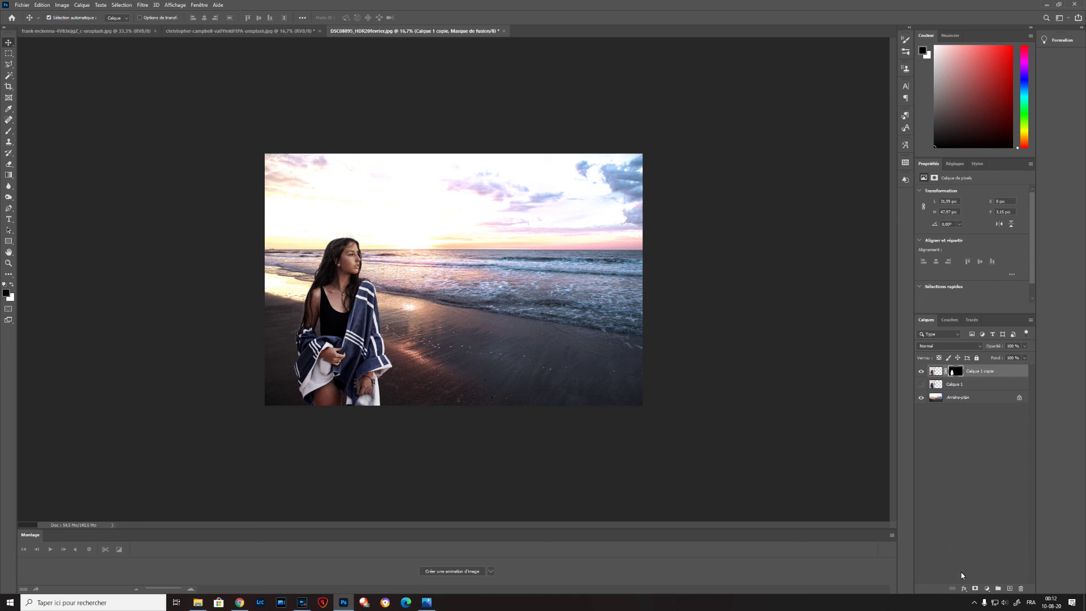
Add a Hue/Saturation (Teinte/Saturation) adjustment layer above the composite and set its saturation to -100.
left_click(989, 589)
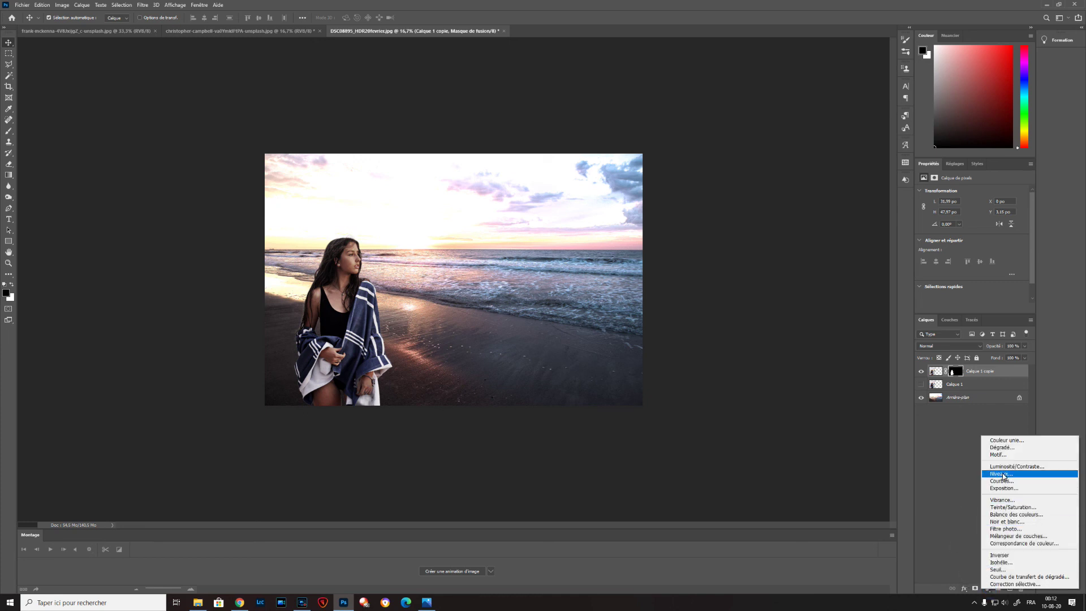
left_click(1021, 508)
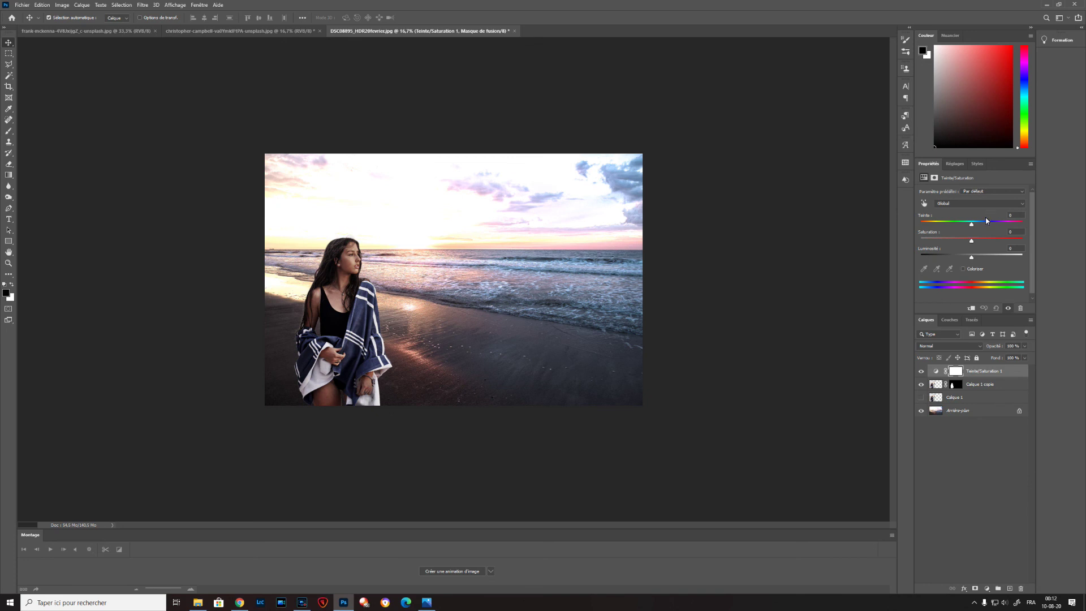
left_click_drag(972, 241, 890, 243)
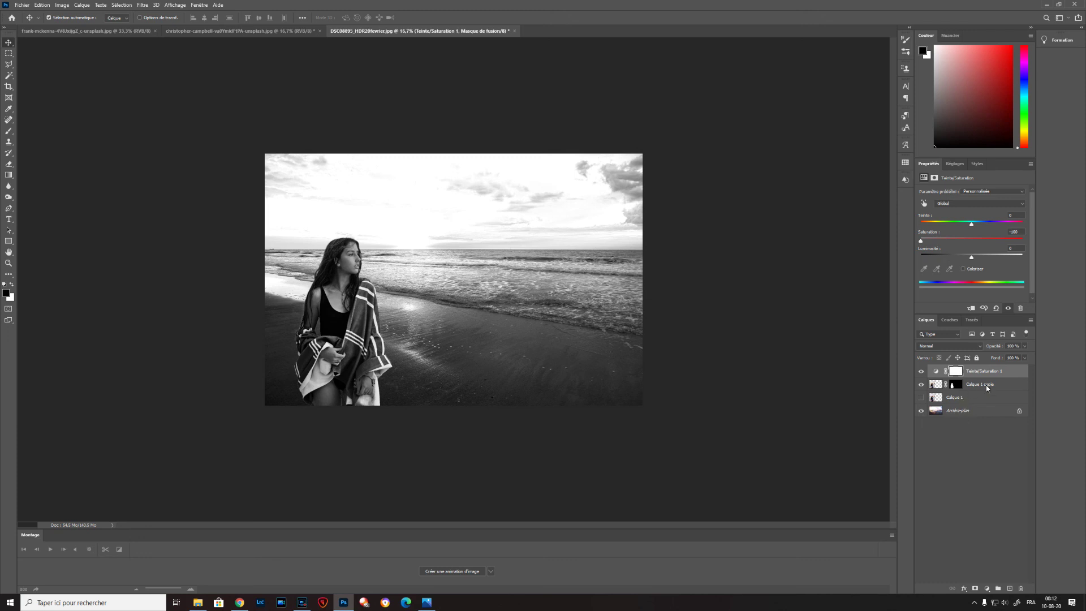
Add a Levels (Niveaux) adjustment with midtones about 1.5 and clip it to the masked woman layer, below the Hue/Saturation layer.
left_click(988, 588)
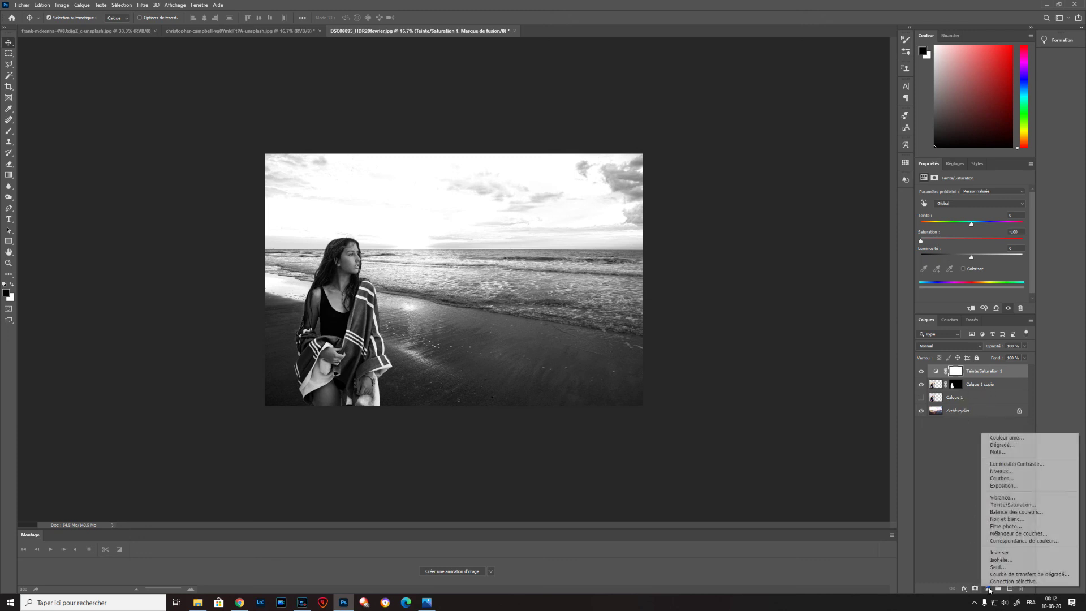
left_click(1007, 471)
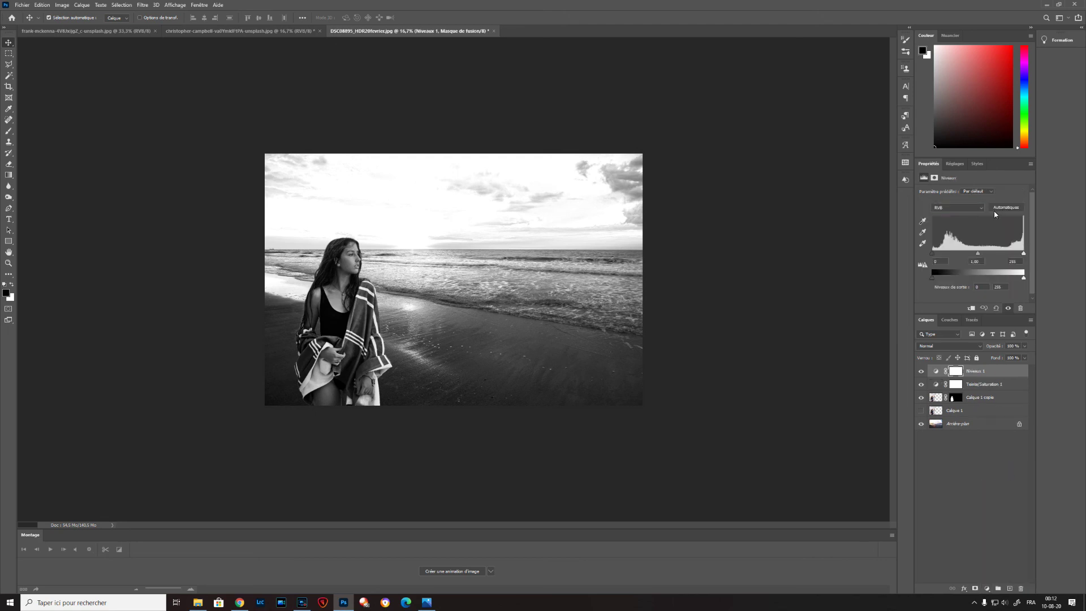
left_click_drag(979, 258, 975, 258)
left_click(972, 308)
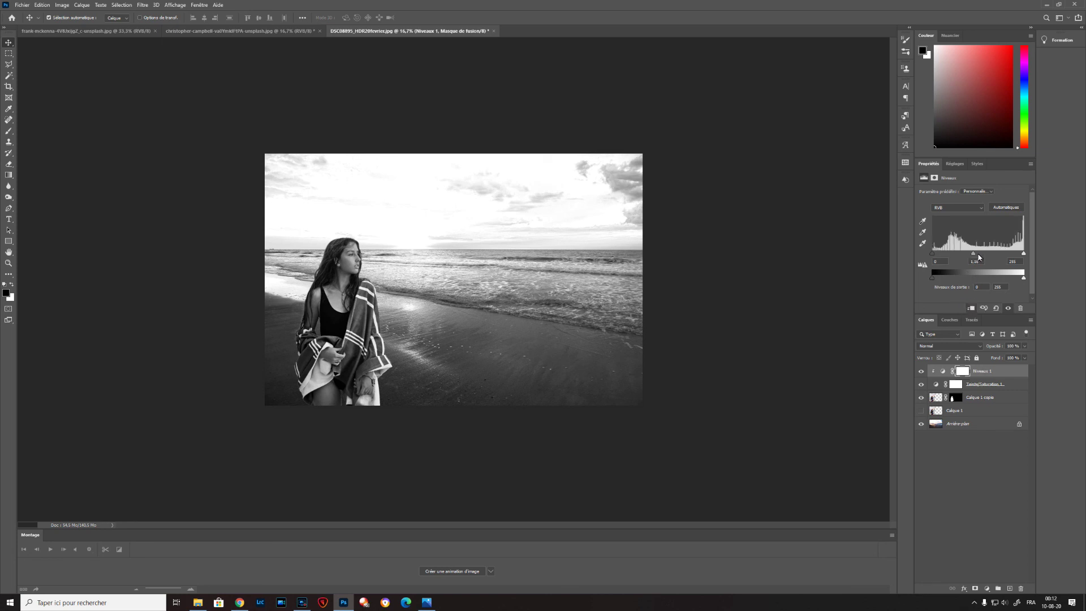
left_click_drag(974, 254, 965, 257)
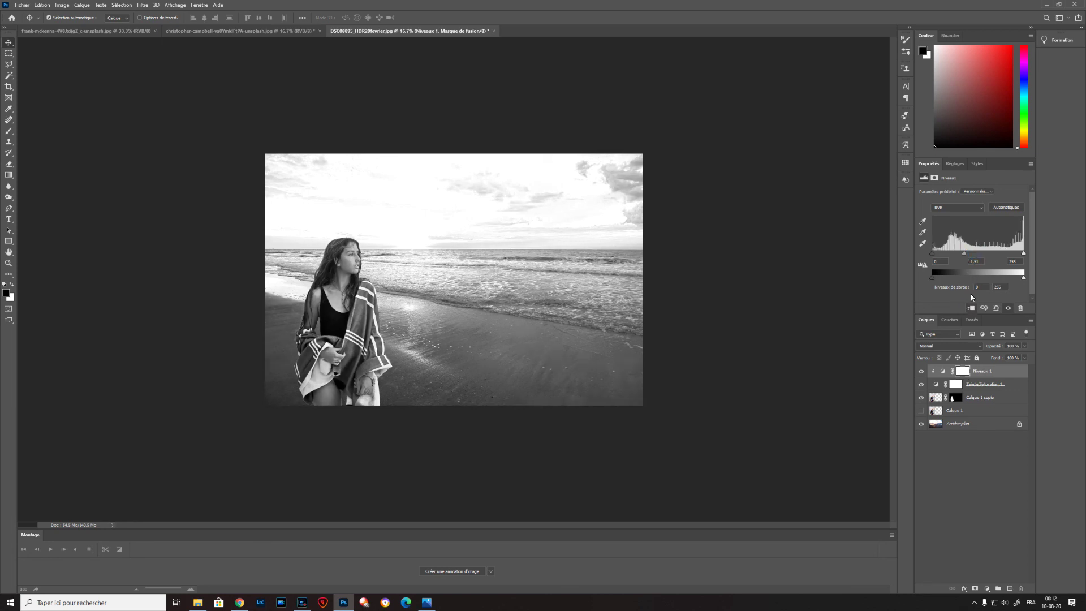
left_click_drag(986, 378, 983, 392)
left_click(971, 308)
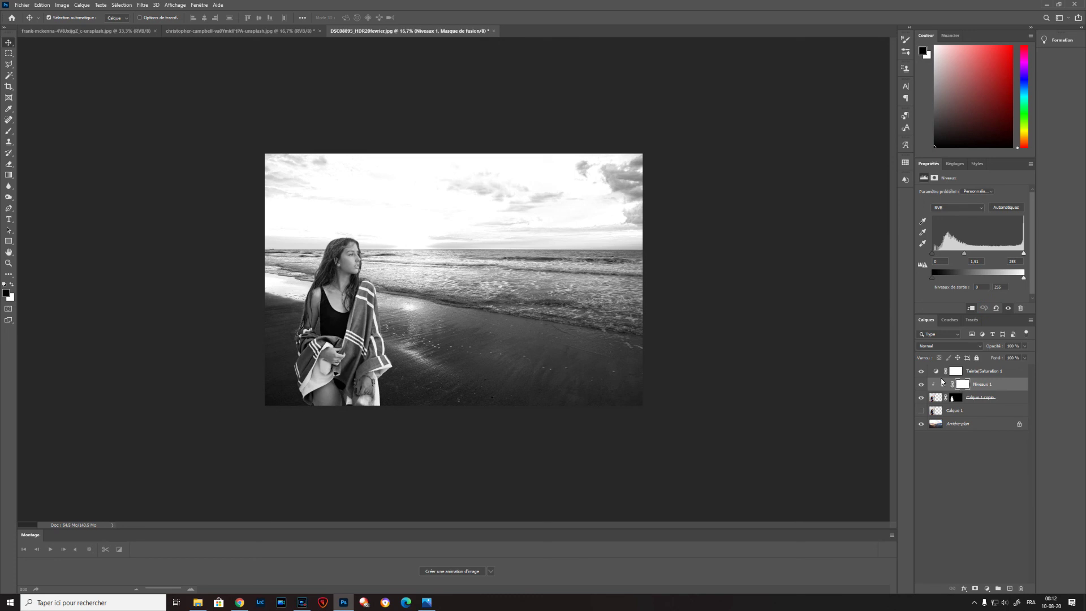
Set the clipped Levels layer's midtones to about 1.3 and white input to about 207, and hide the Hue/Saturation layer.
left_click_drag(965, 253, 970, 254)
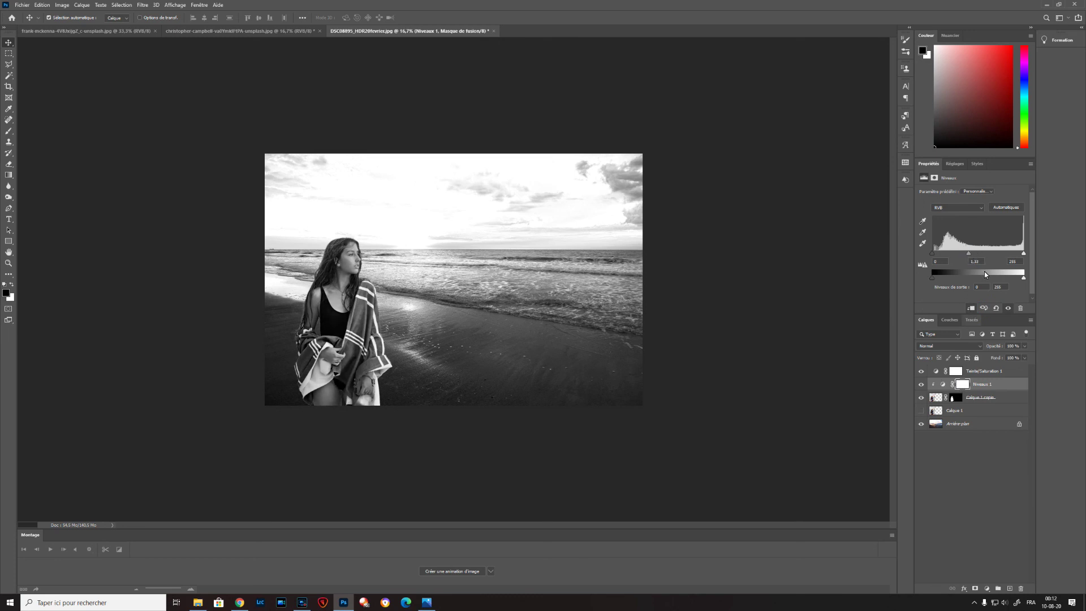
left_click_drag(1023, 254, 1008, 256)
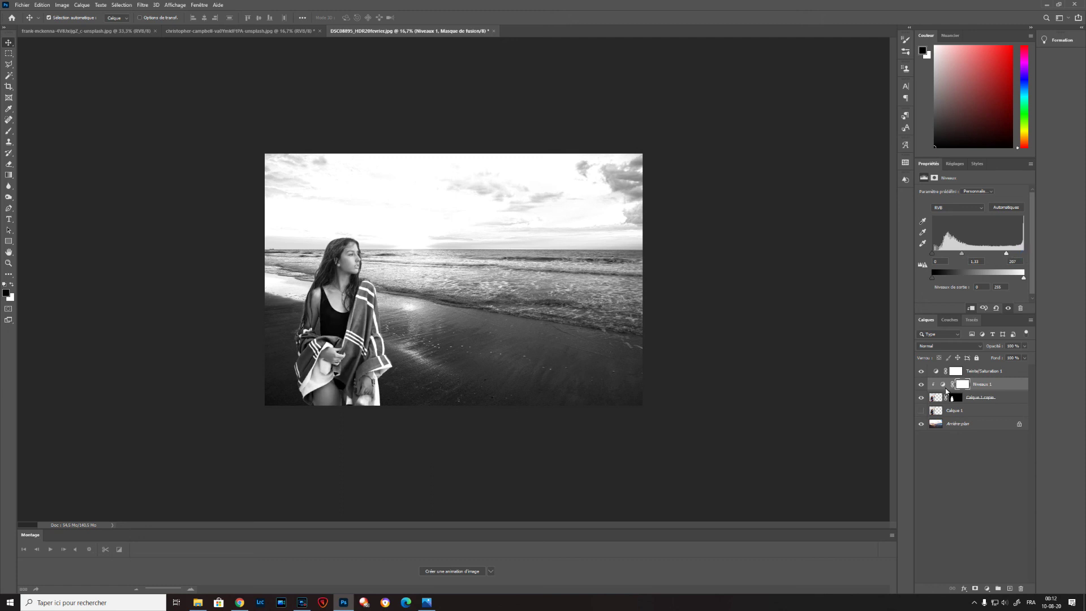
left_click(921, 371)
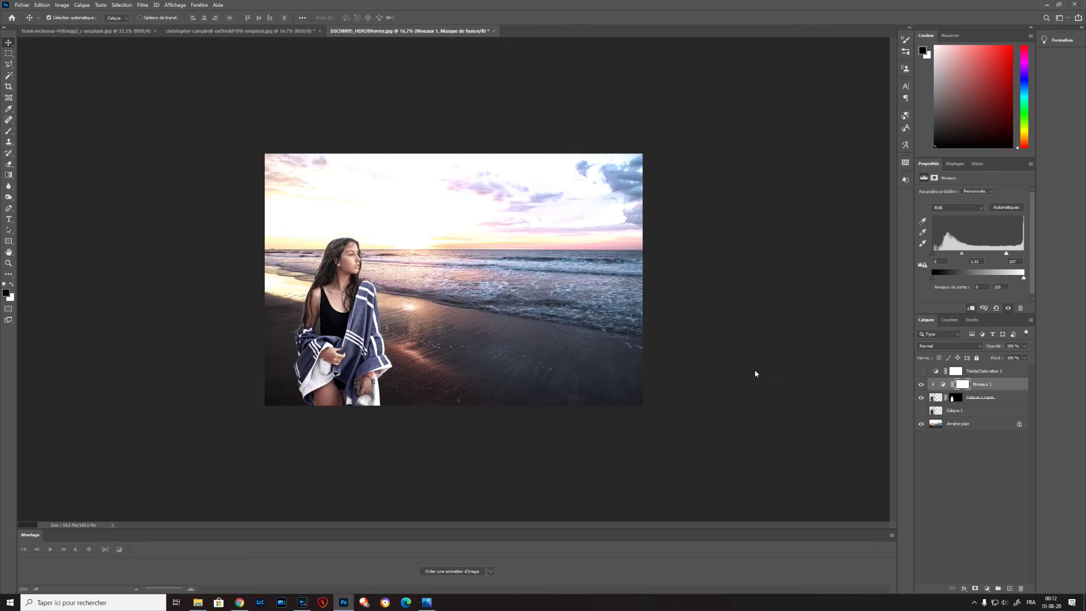